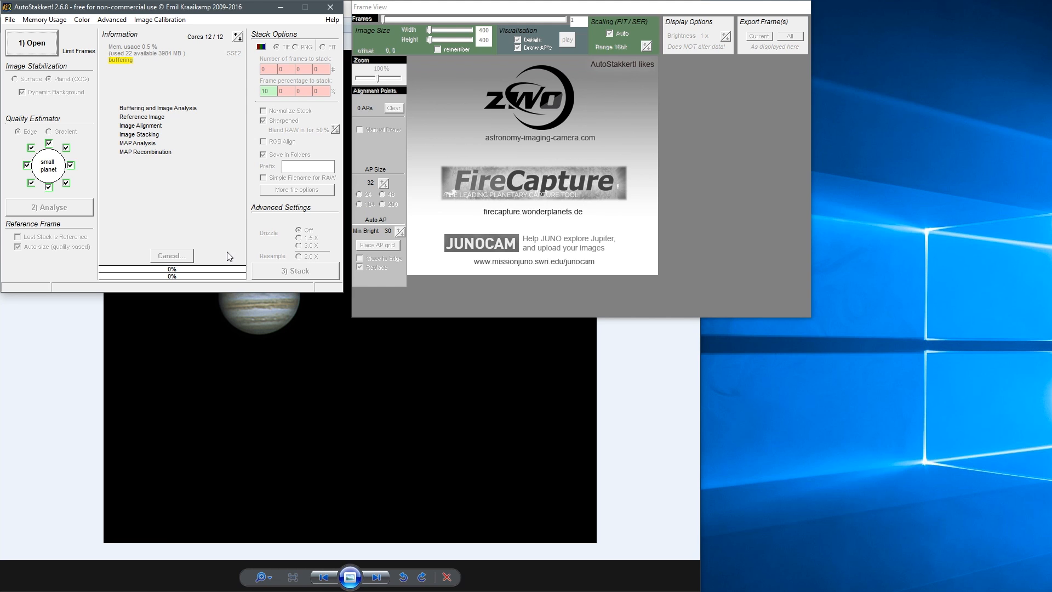
View the finished Jupiter picture Jupiter_5-22-16_3.jpg and close the photo viewer
left_click(324, 359)
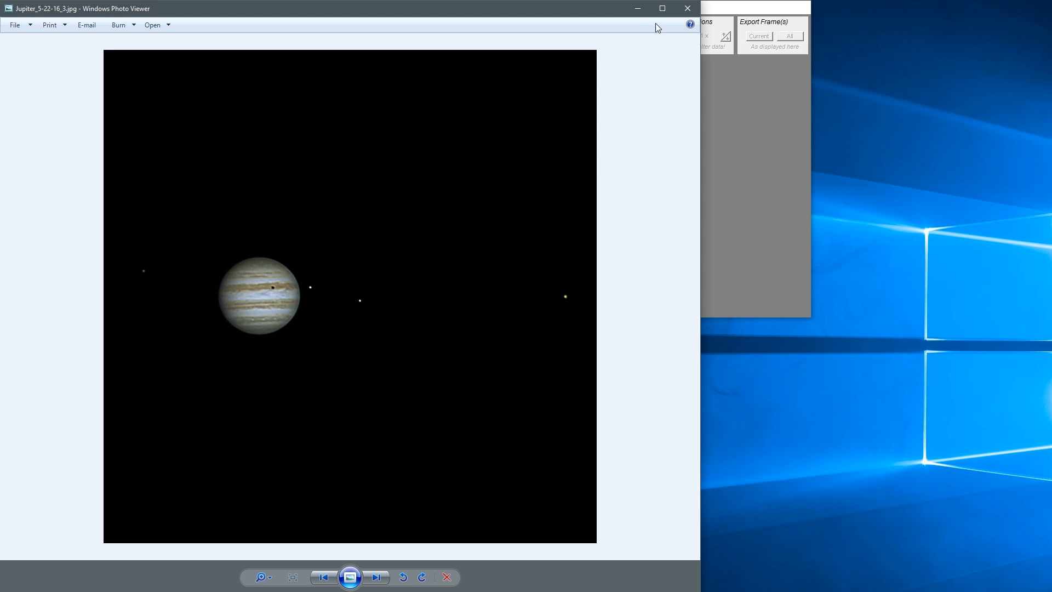
left_click(687, 9)
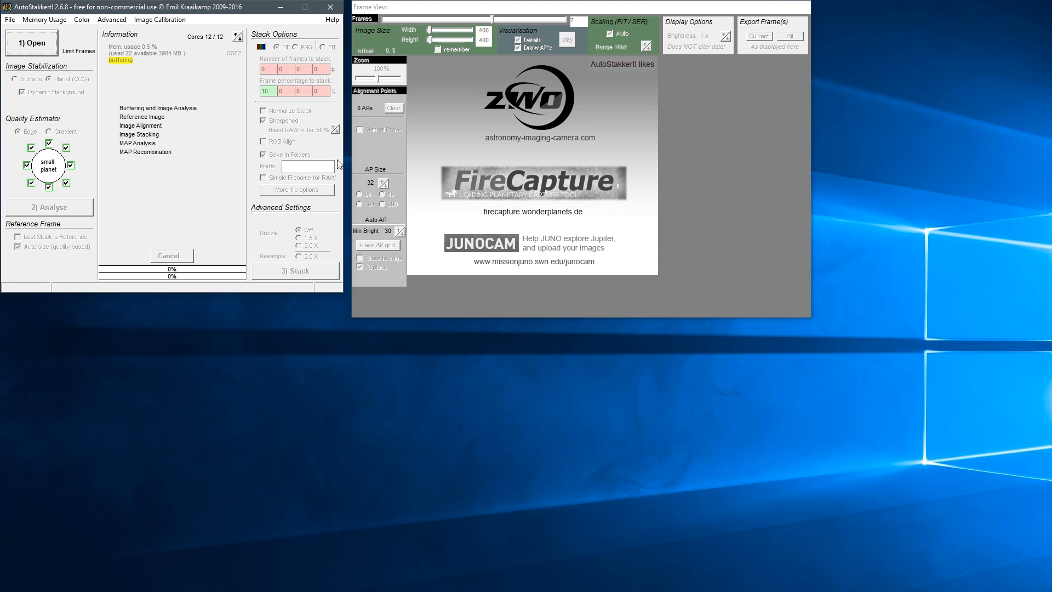
left_click(394, 8)
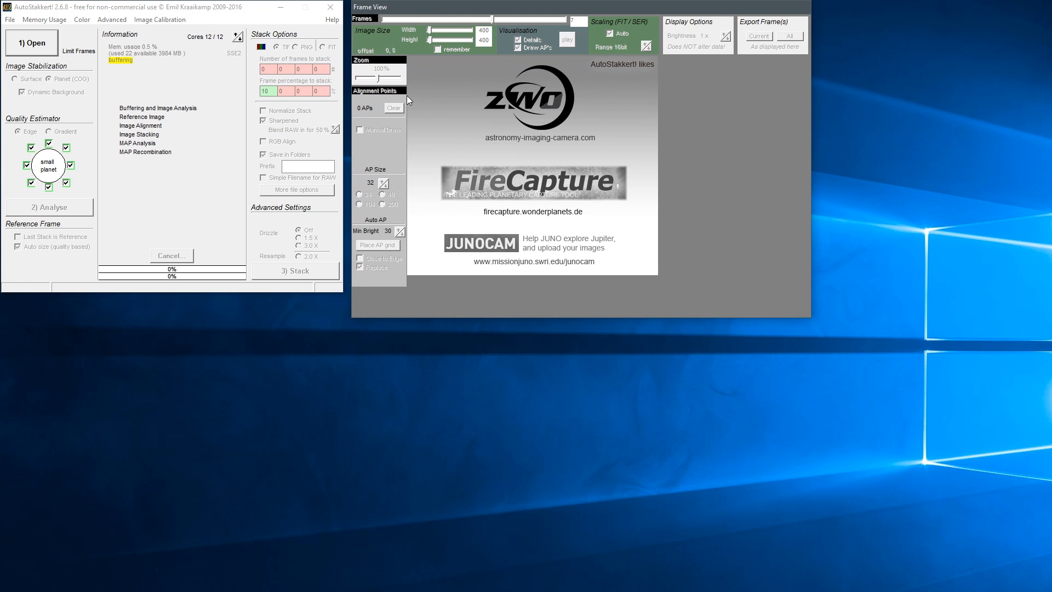
left_click(128, 93)
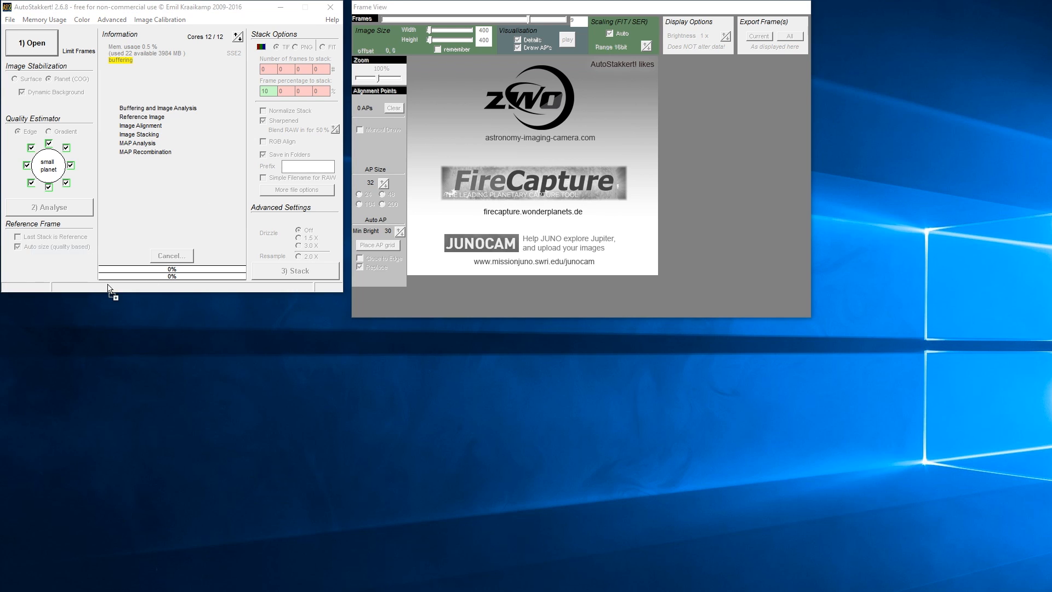
Load the recording Jup_210631.avi from the 220516 folder into AutoStakkert and minimize the file window
left_click_drag(107, 283, 189, 150)
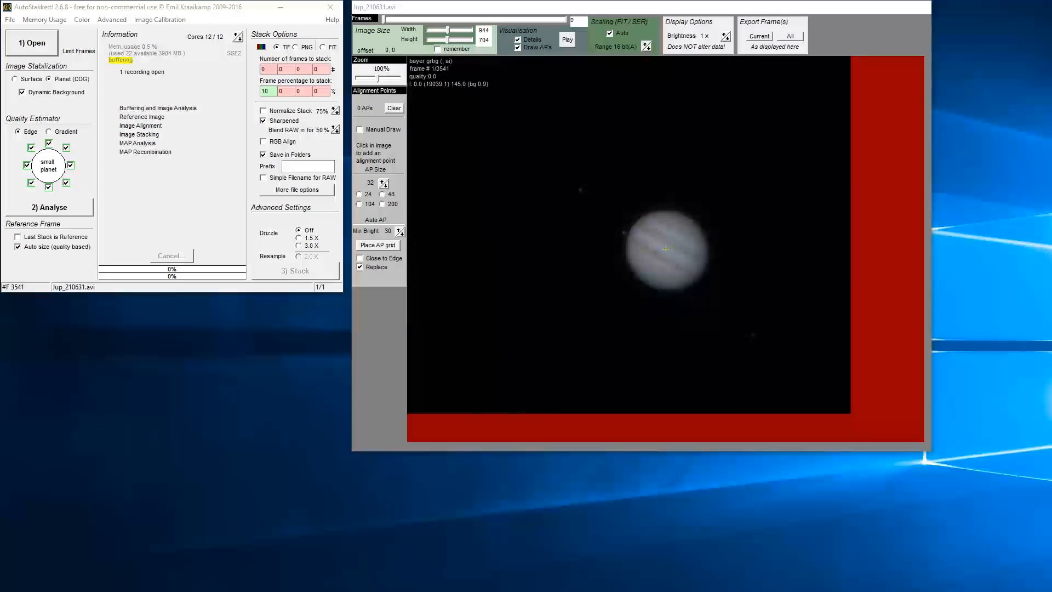
left_click_drag(0, 200, 437, 174)
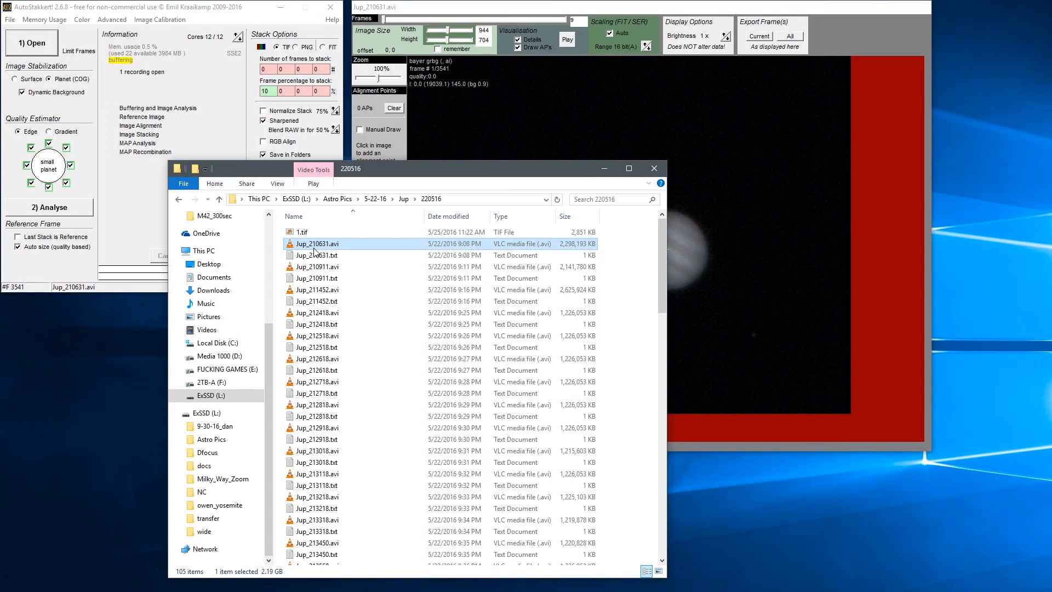
left_click_drag(316, 249, 192, 133)
left_click(604, 168)
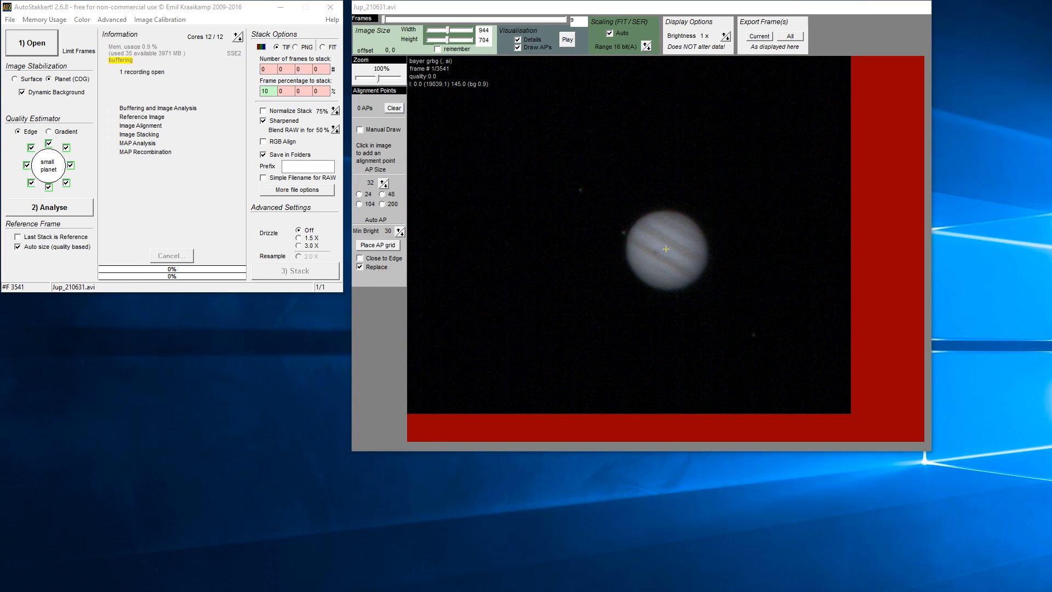
Clear the stray alignment point from the frame and set the output image width to 1344
left_click(498, 167)
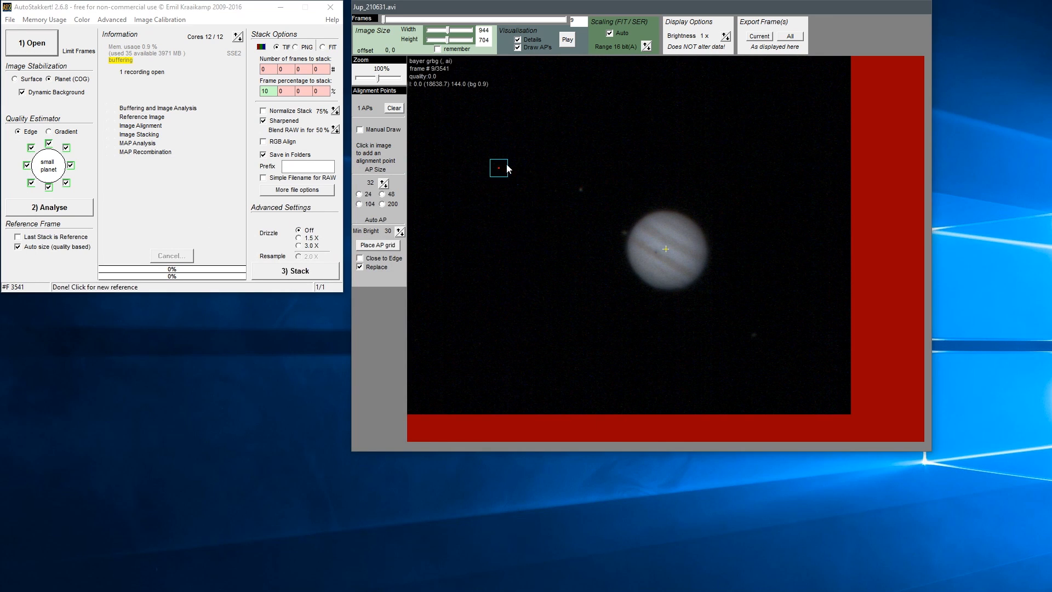
left_click(394, 108)
left_click_drag(448, 34, 458, 34)
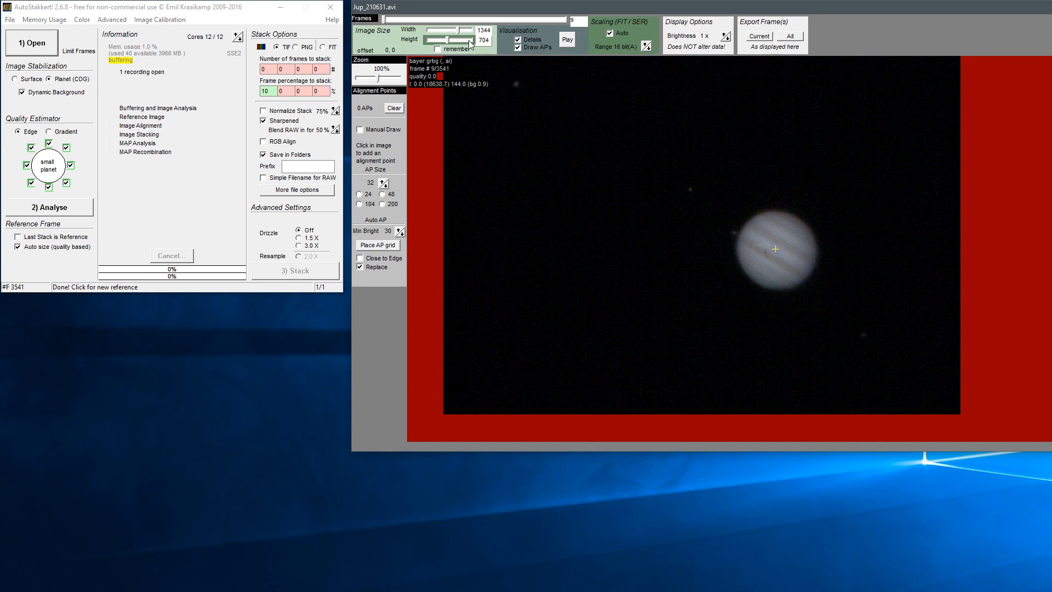
Scrub through the unsorted recording from the first frame to the last and return to frame 1
left_click(383, 21)
left_click_drag(382, 20, 567, 27)
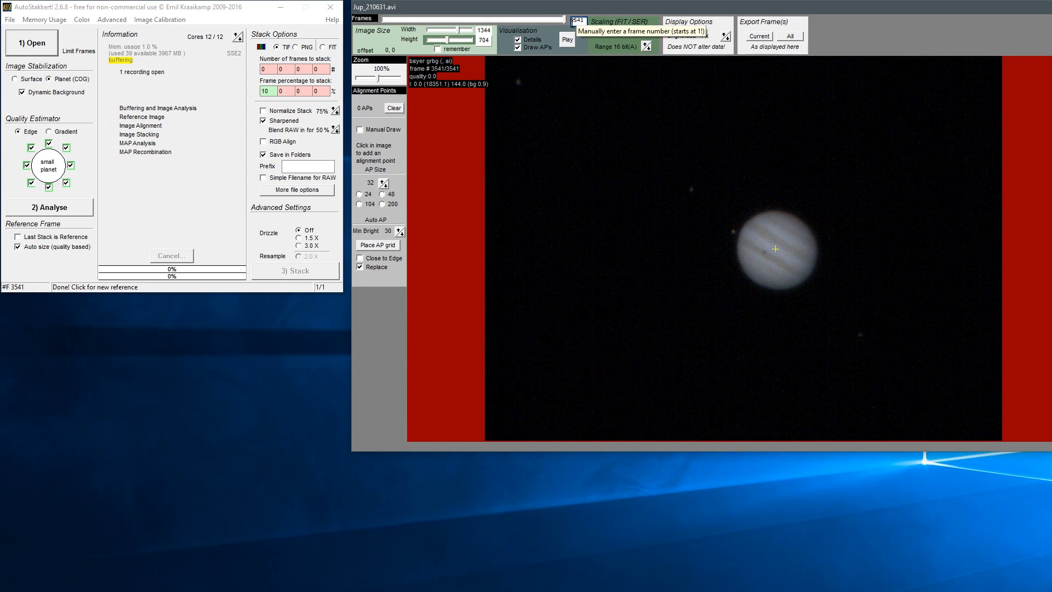
left_click_drag(565, 21, 384, 22)
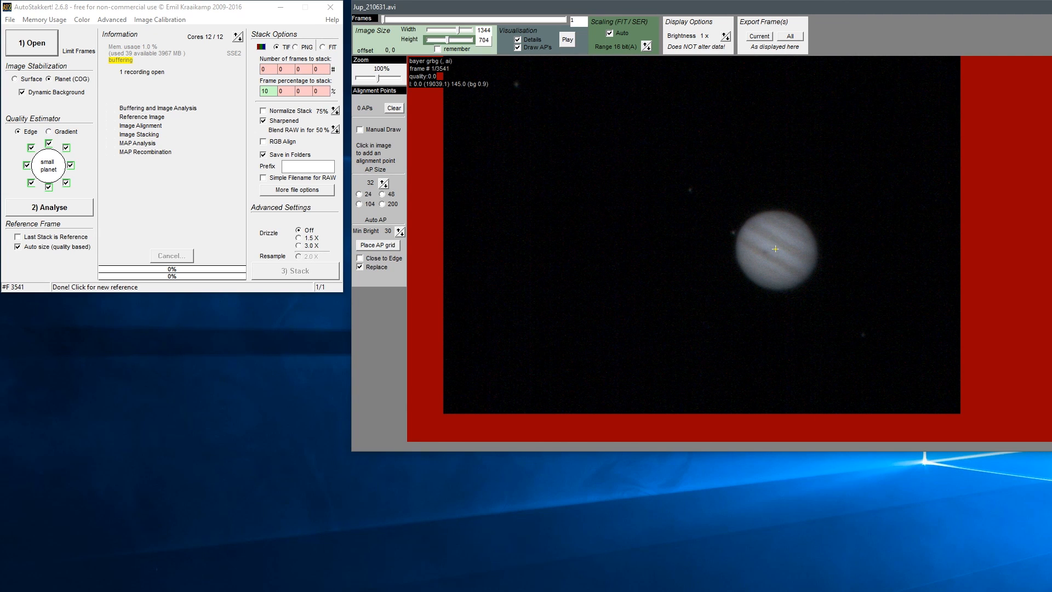
left_click(120, 116)
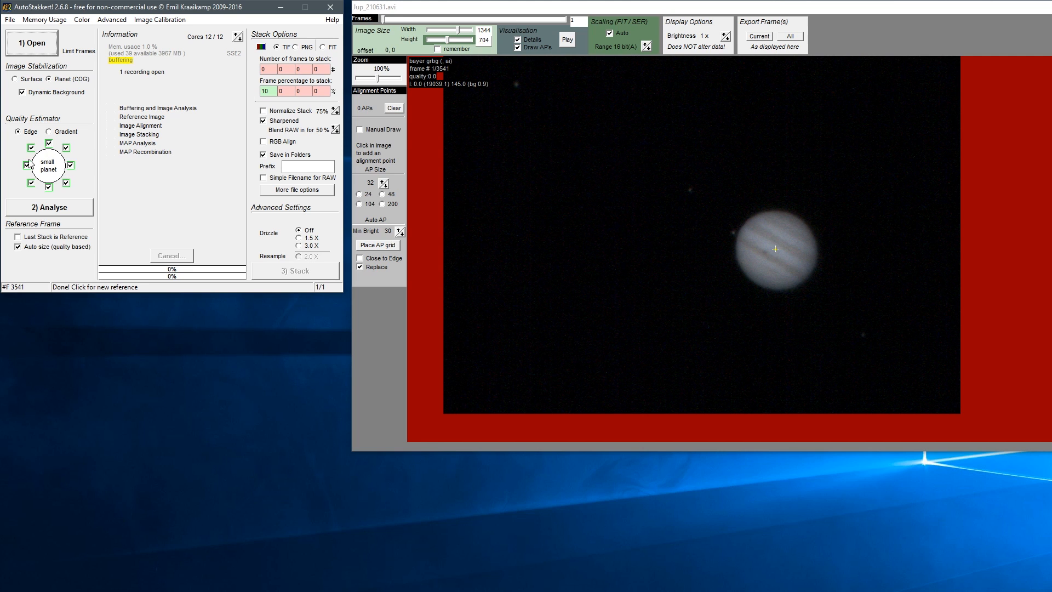
left_click(801, 238)
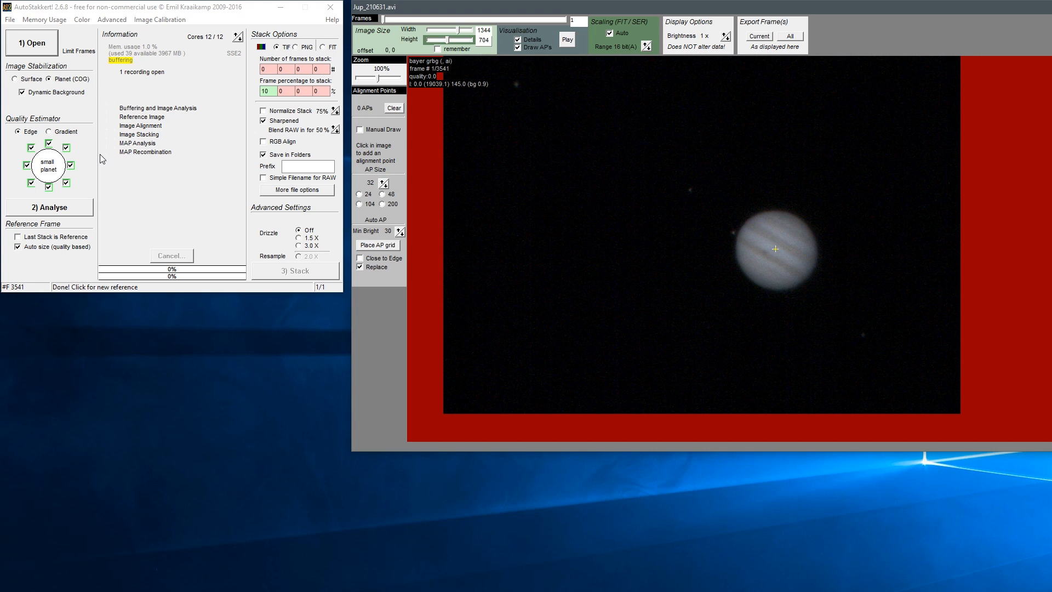
Try excluding the three right-hand edge directions of the planet from the quality estimator, and re-enable them
left_click(66, 148)
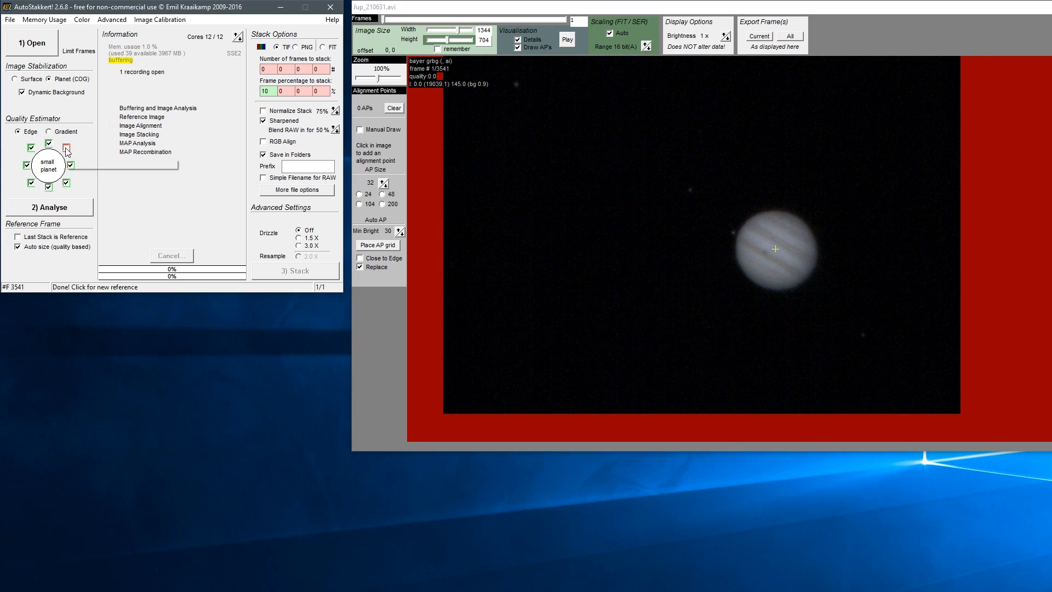
left_click(70, 165)
left_click(66, 182)
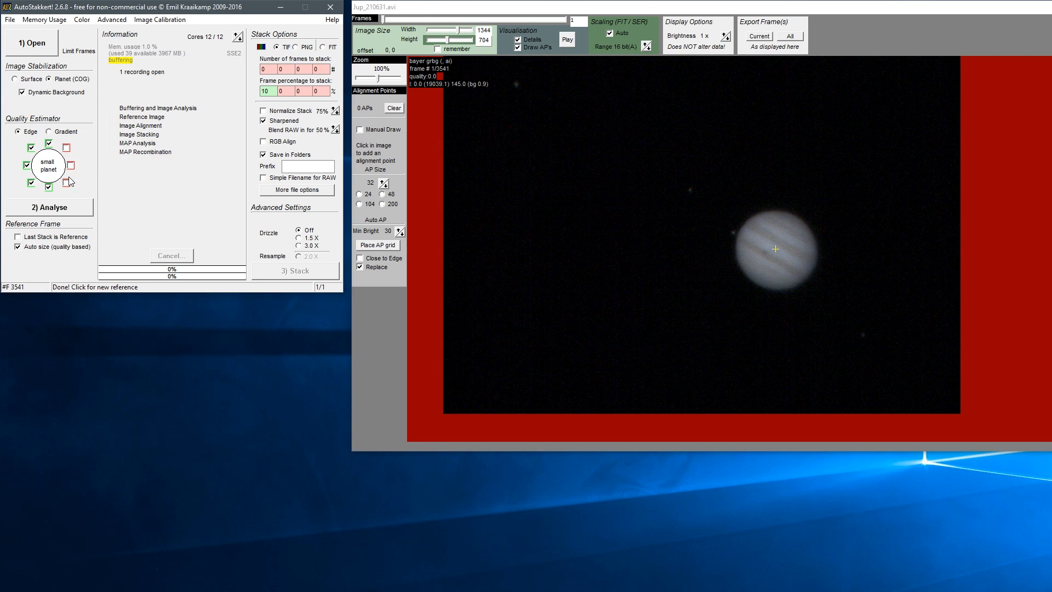
left_click(67, 148)
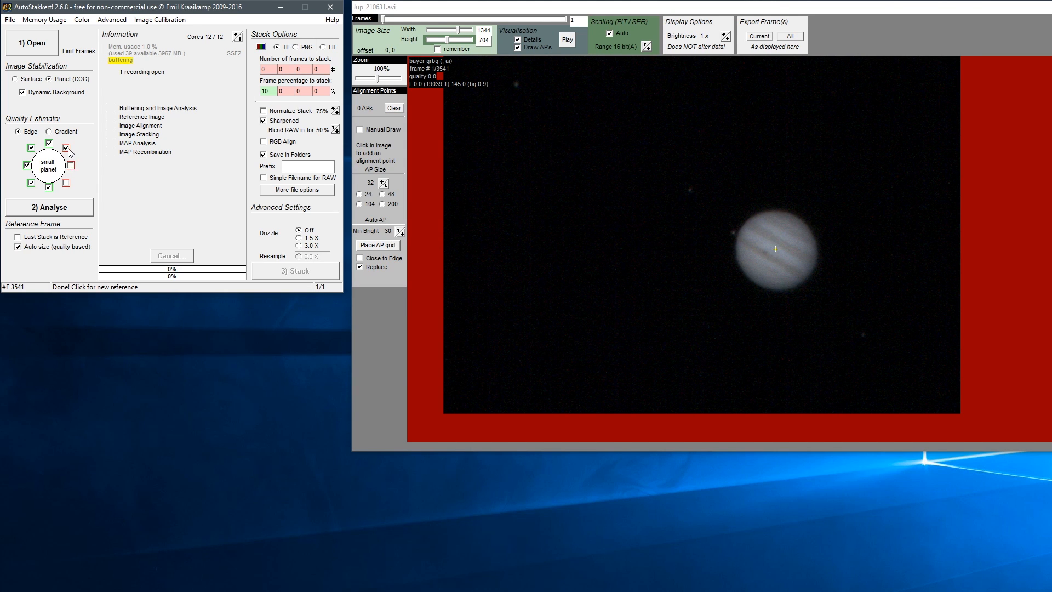
left_click(68, 184)
left_click(809, 233)
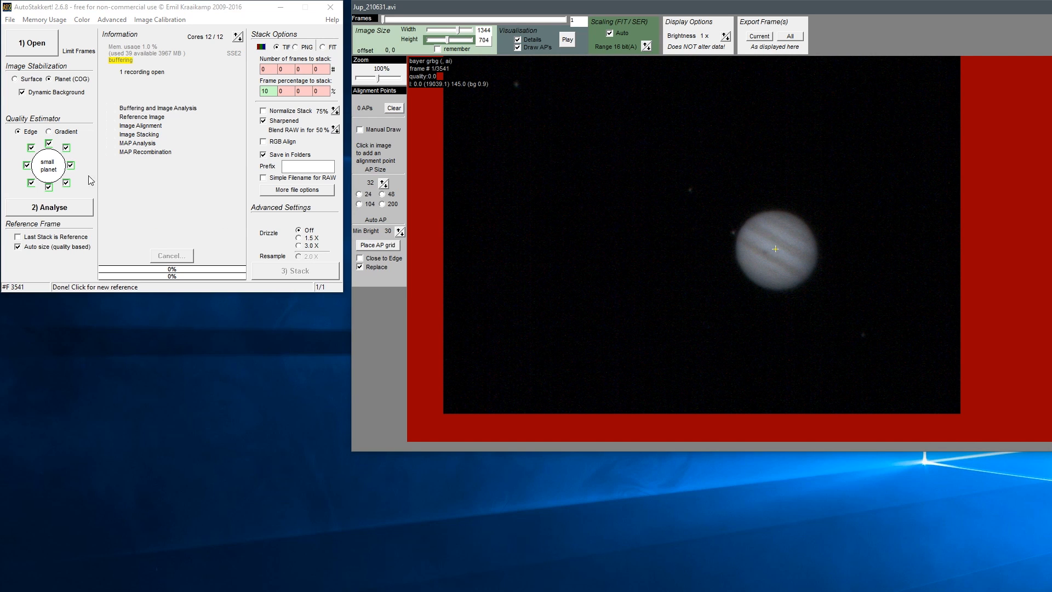
Analyse the recording's frame quality using the Edge estimator with all planet edges enabled
left_click(48, 214)
left_click(48, 213)
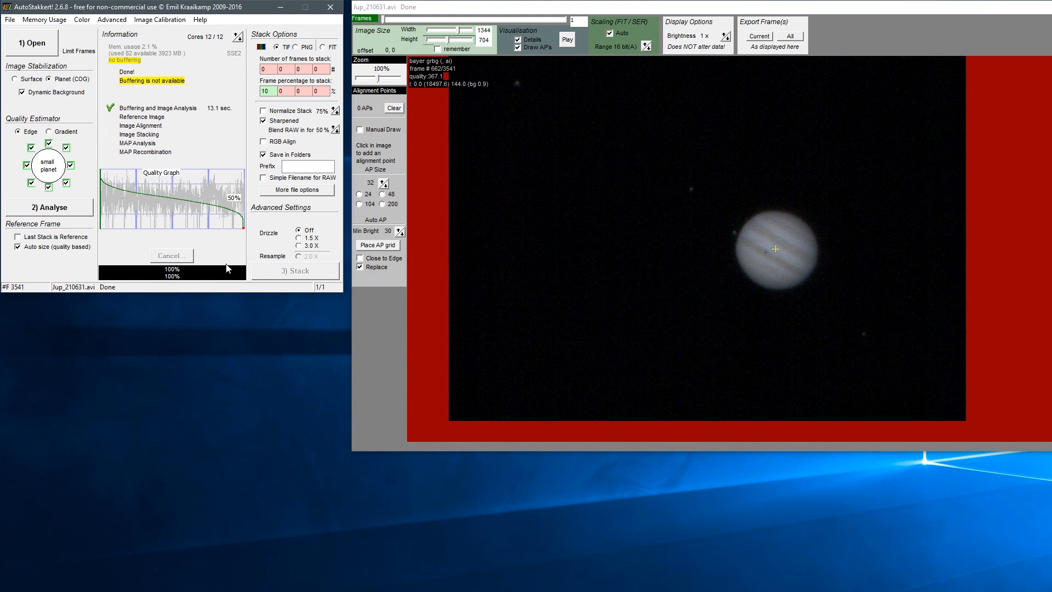
left_click(604, 211)
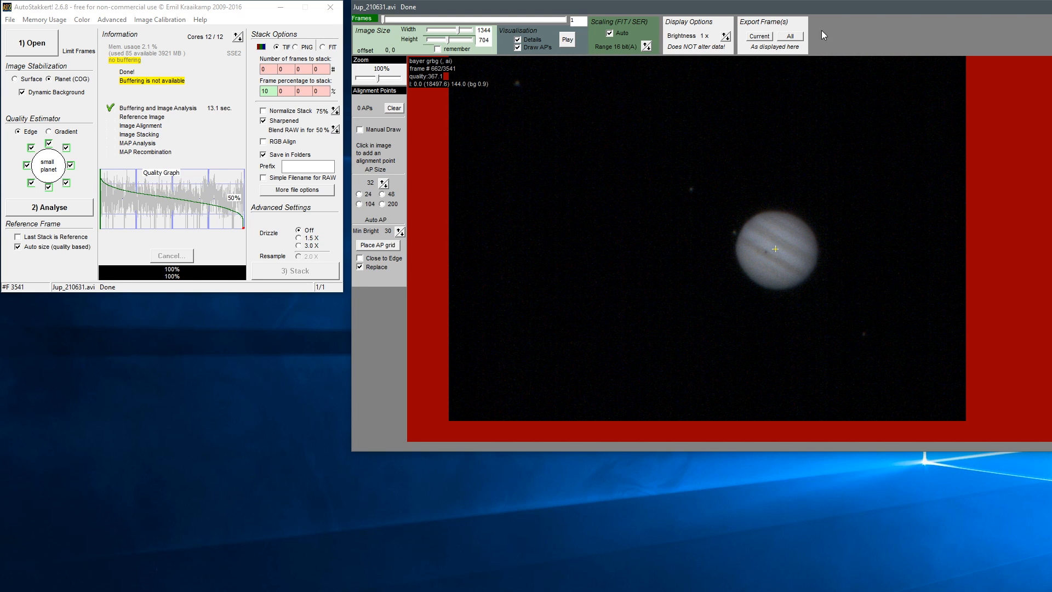
Compare the quality-sorted frames from best to worst, return to frame 1 and examine the quality graph
mouse_move(385, 21)
left_mouse_down()
mouse_move(516, 31)
mouse_move(596, 22)
left_mouse_up()
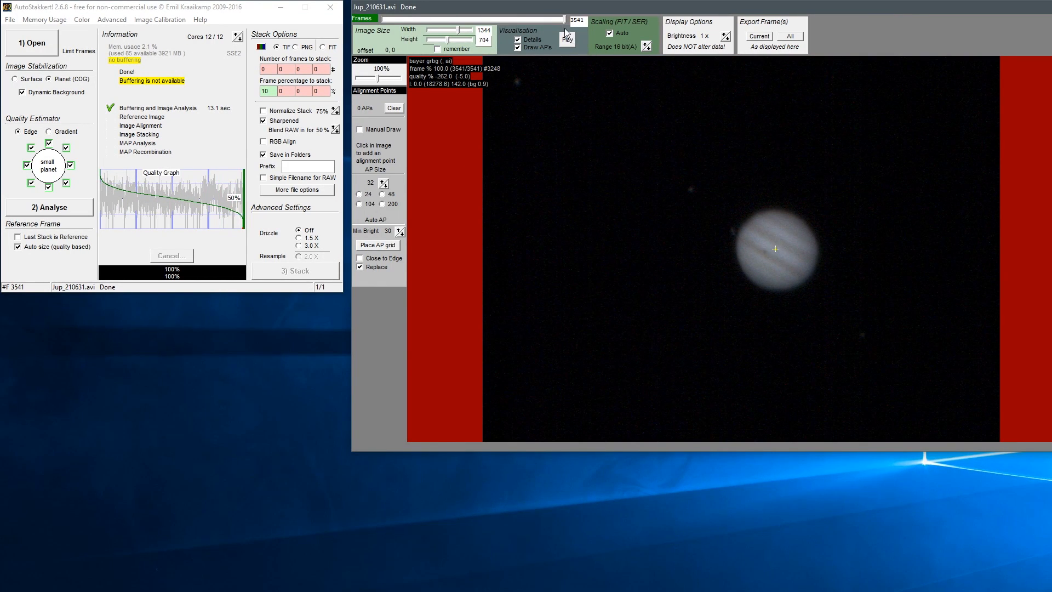
left_click_drag(566, 22, 377, 21)
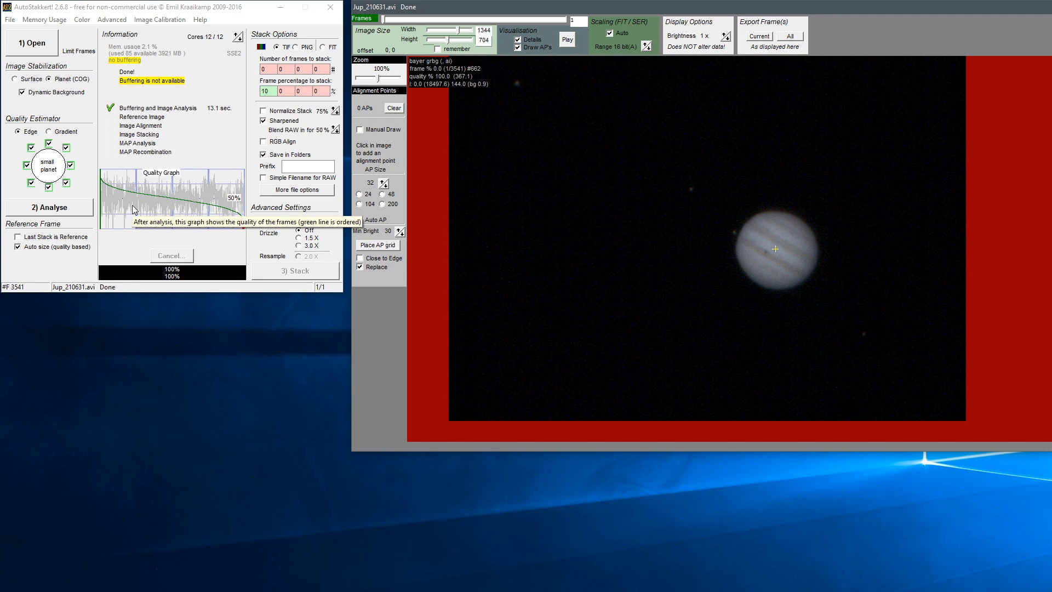
left_click(115, 248)
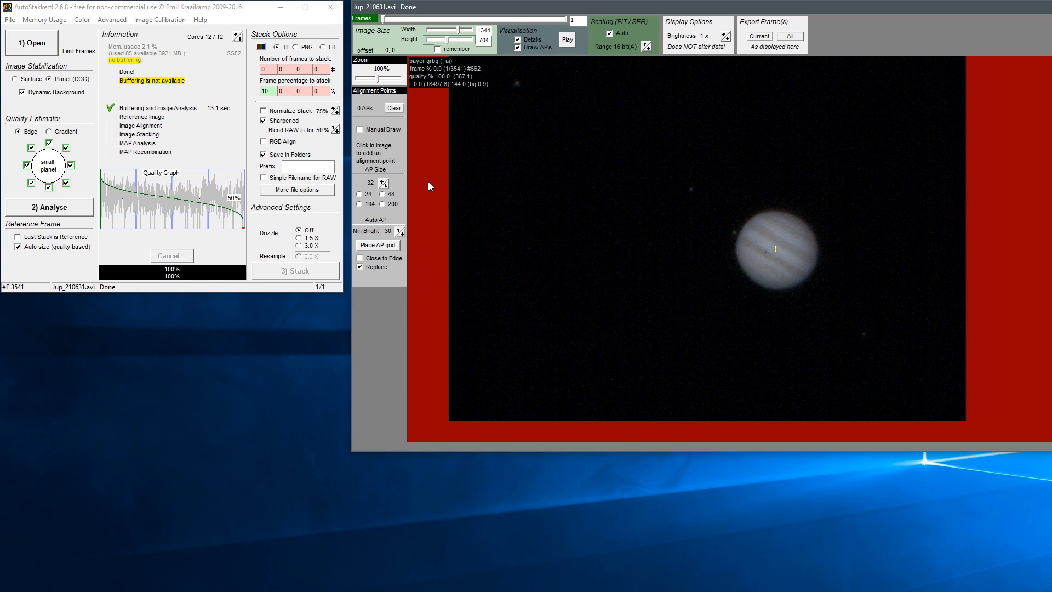
Try manually drawing two rectangular alignment points in the empty sky, clear them and turn manual drawing off
left_click(359, 131)
left_click(582, 182)
left_click(635, 253)
left_click(652, 133)
left_click(676, 157)
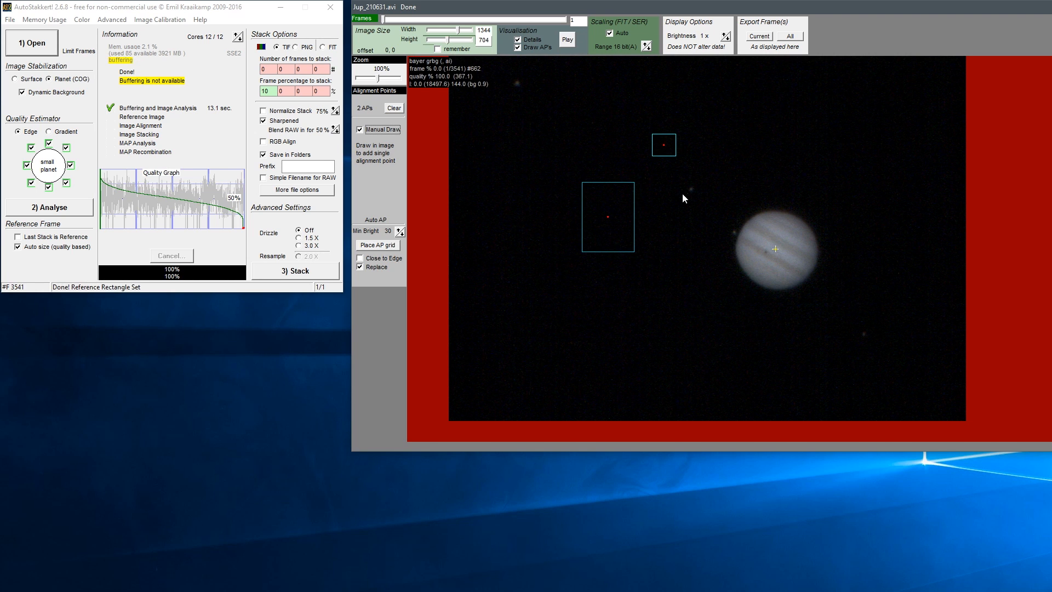
left_click(394, 108)
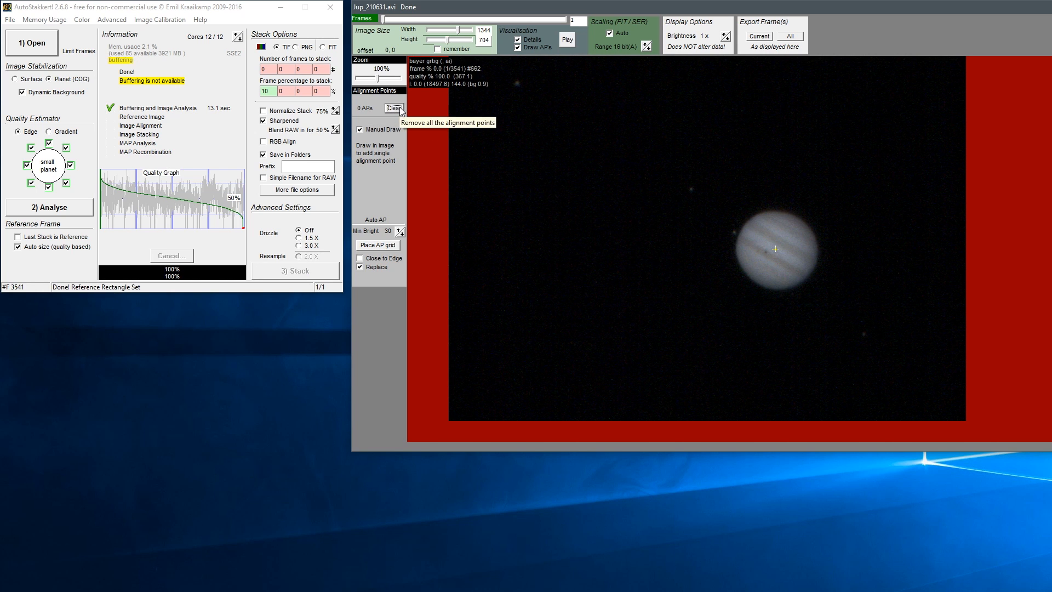
left_click(382, 130)
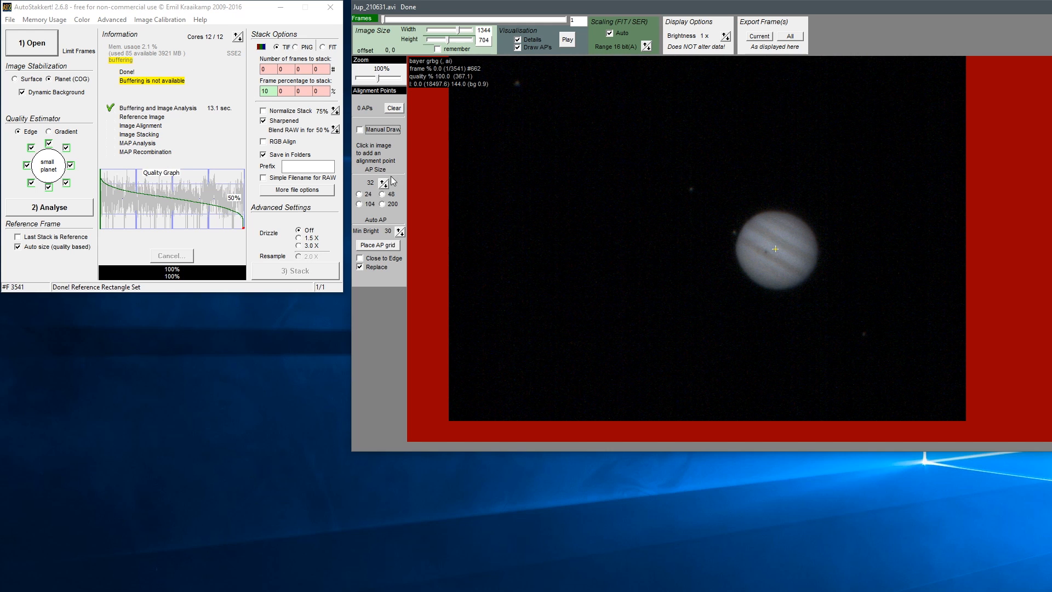
Try an automatic alignment point grid on Jupiter with AP size 24, and clear all the points
left_click(363, 194)
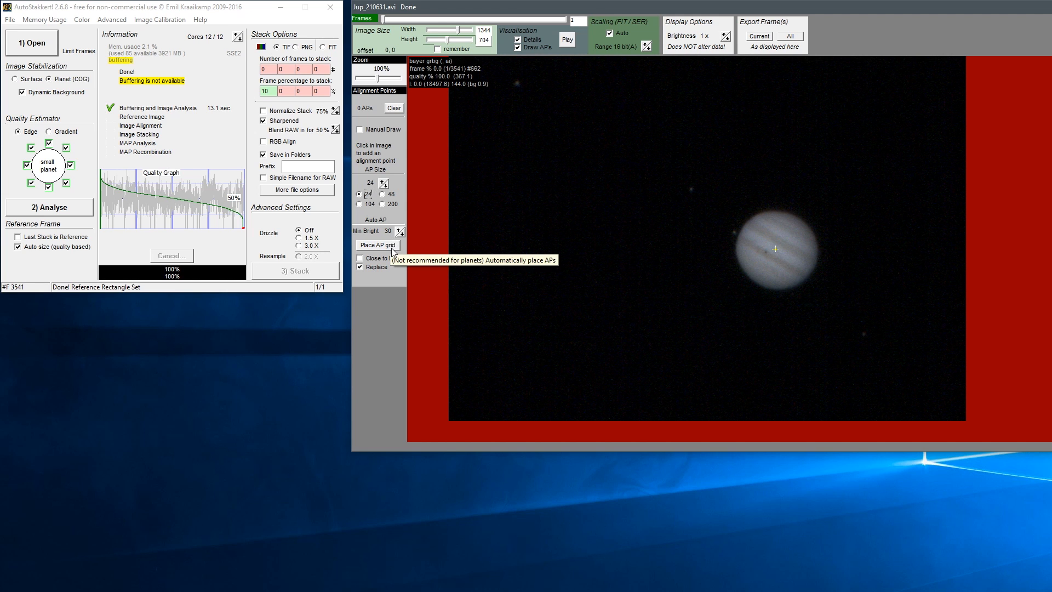
left_click(378, 245)
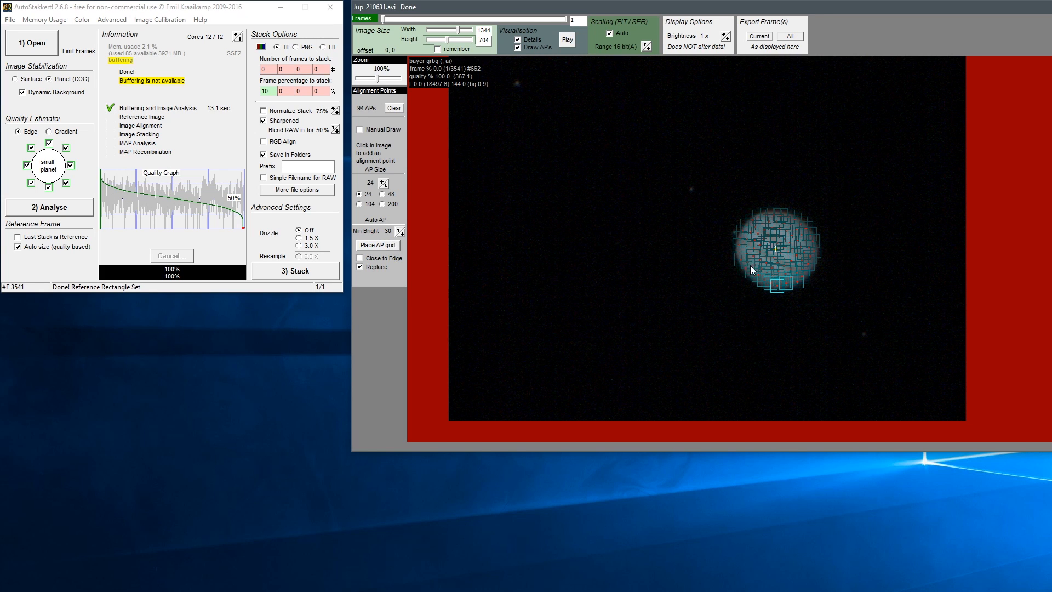
left_click(394, 108)
Place an automatic alignment point grid on Jupiter with AP size 32 and add one point on each of the four moons
left_click(384, 182)
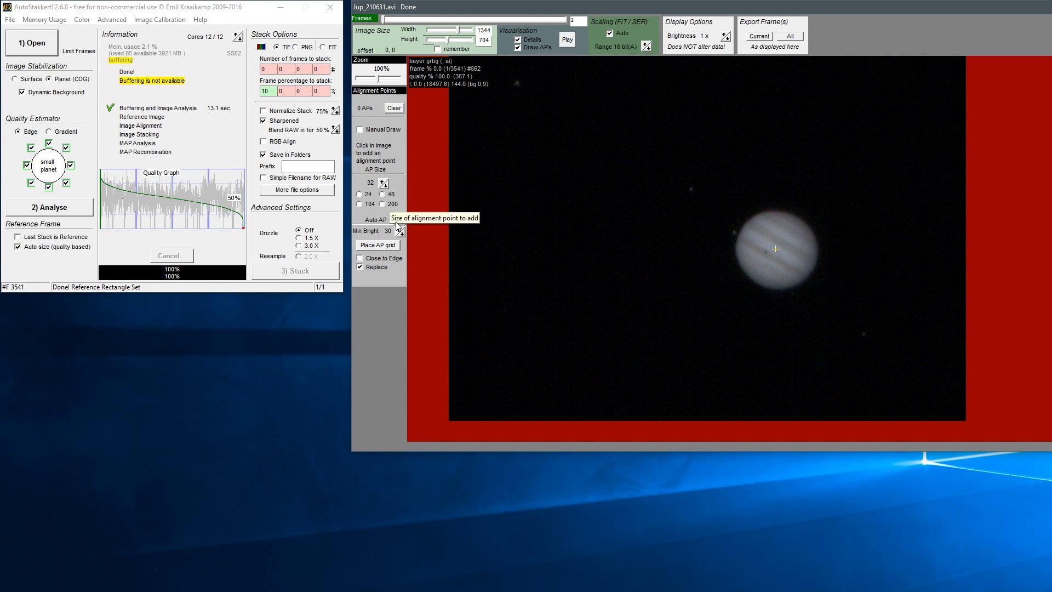
left_click(395, 247)
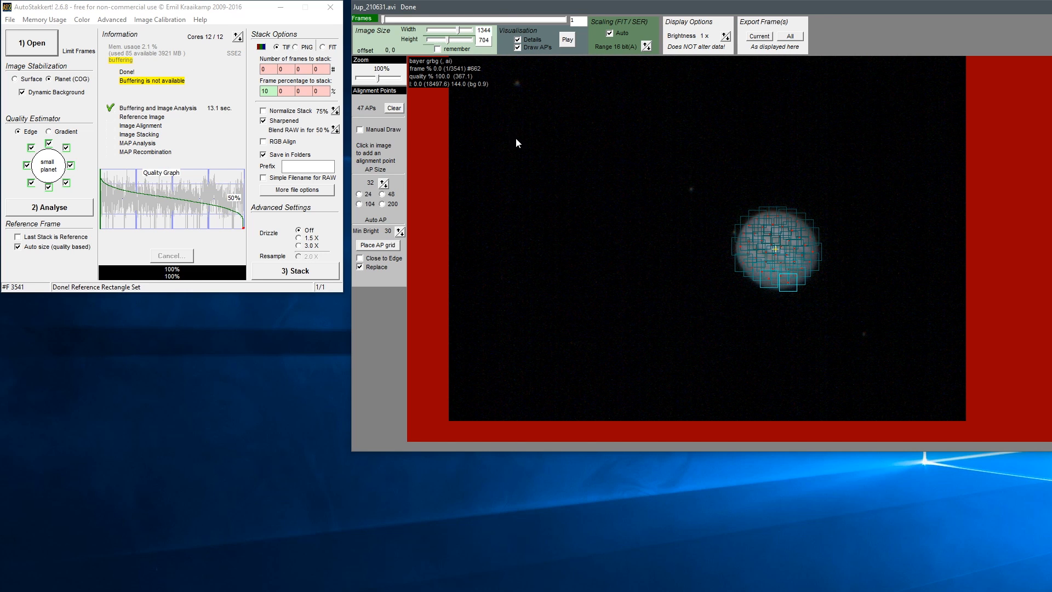
left_click(518, 84)
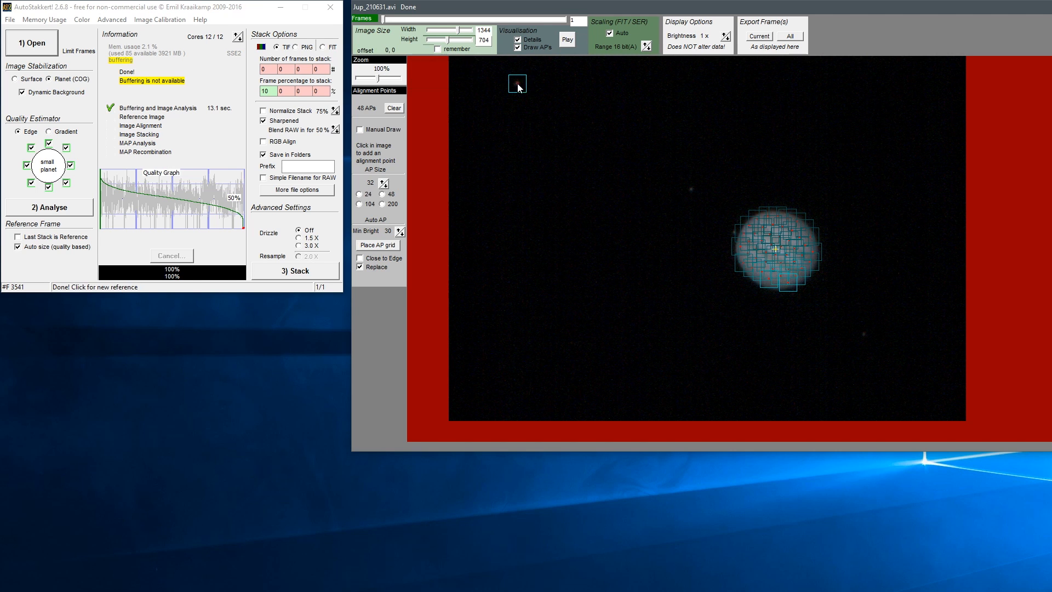
left_click(691, 189)
left_click(734, 232)
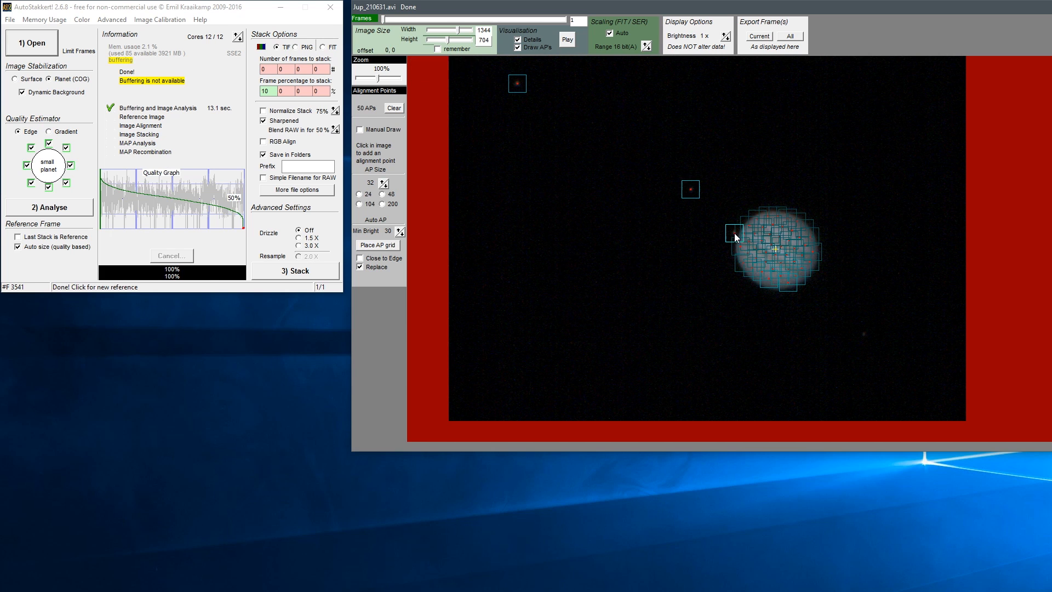
left_click(865, 334)
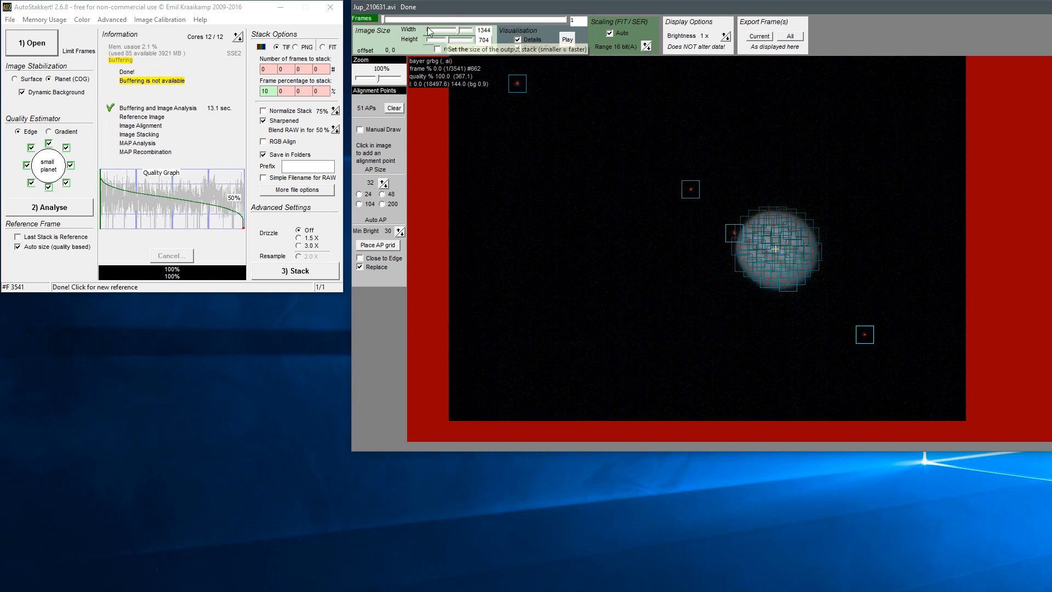
Scrub through the best frames to check that the moons stay inside their alignment points, and return to frame 1
left_click_drag(383, 19, 421, 22)
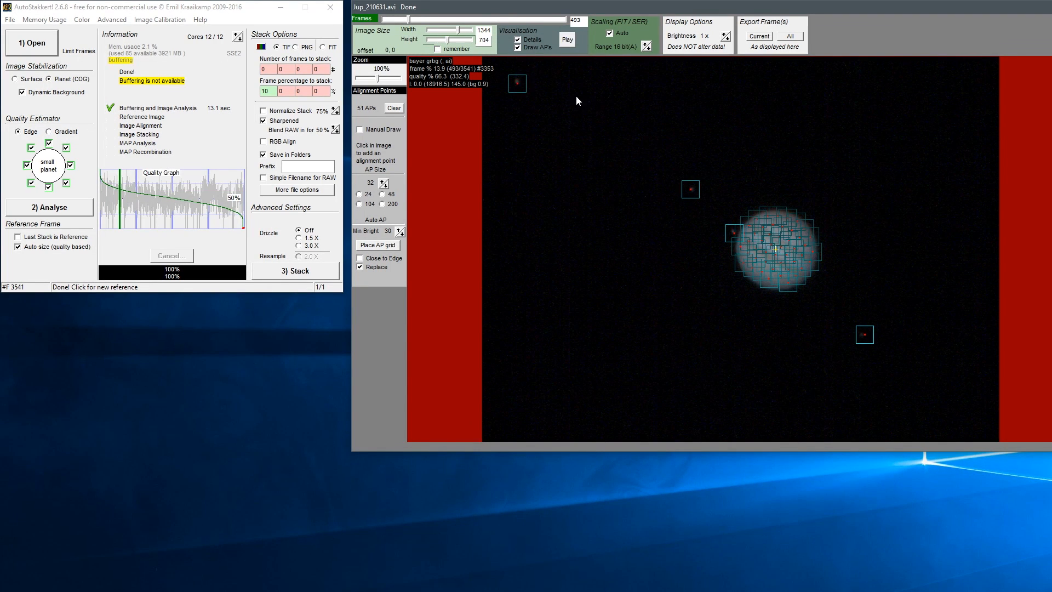
left_click_drag(422, 25, 377, 26)
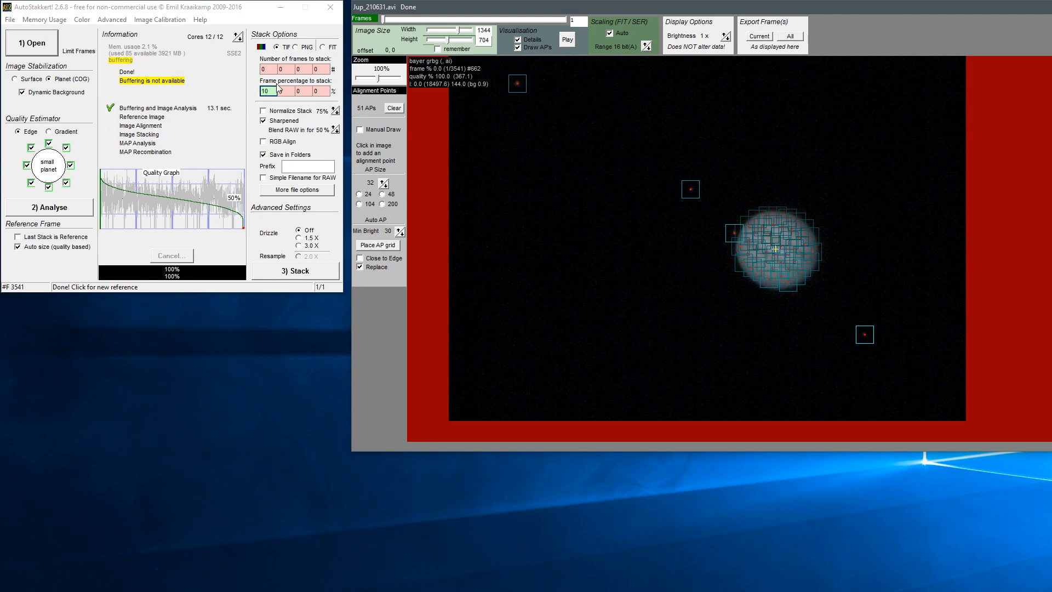
left_click(275, 35)
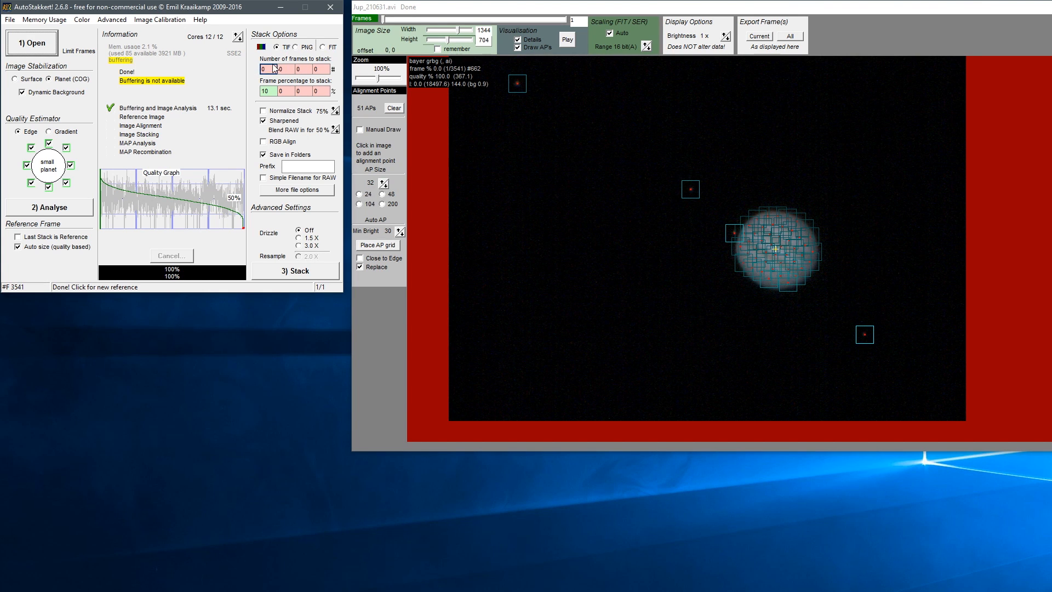
left_click(268, 69)
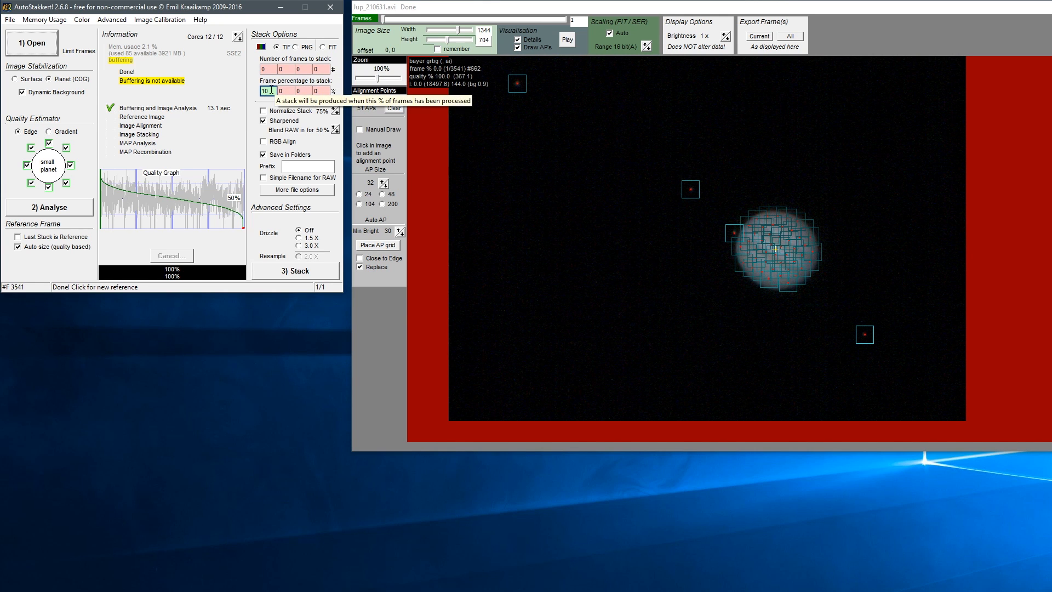
left_click(271, 70)
left_click(286, 70)
left_click(303, 69)
left_click(320, 69)
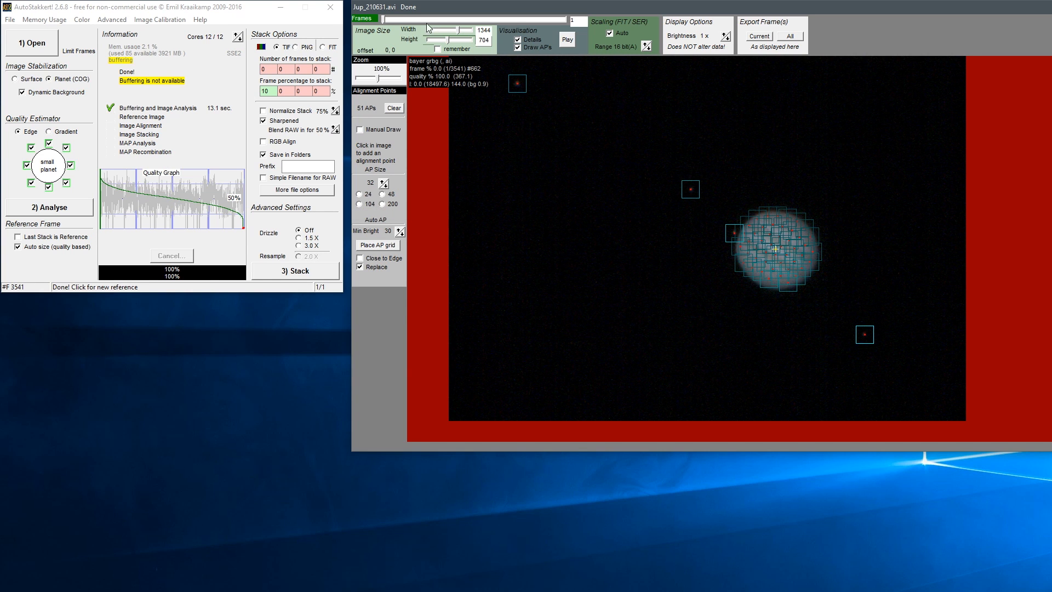
Check the recording's quality at frame 300 and add a second stack using 50 percent of the frames
left_click_drag(385, 23, 400, 23)
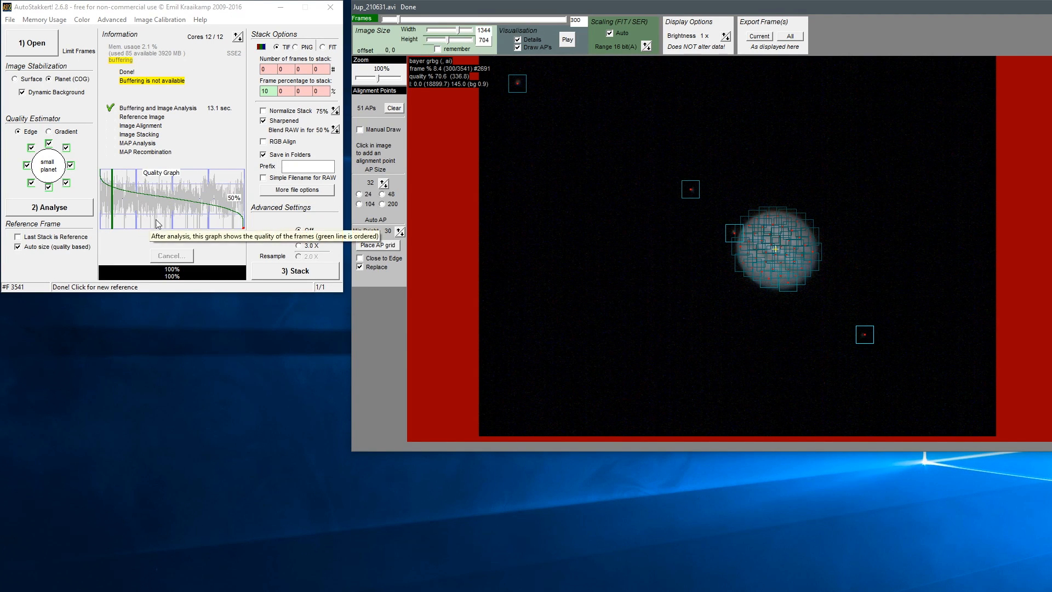
left_click(285, 91)
left_click_drag(287, 91, 264, 89)
type("50")
key("Tab")
key("shift+Tab")
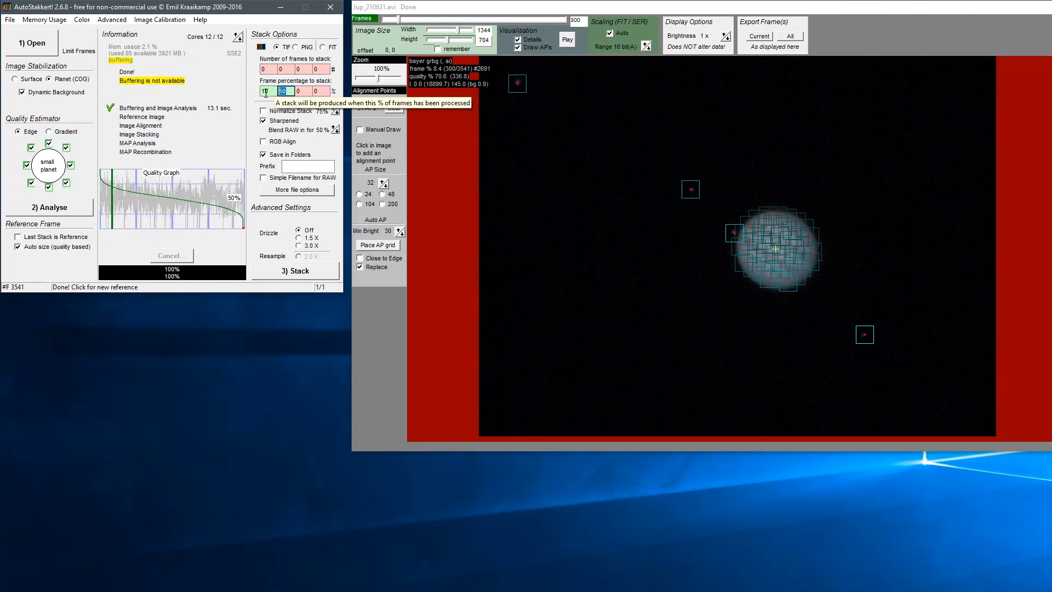
key("Tab")
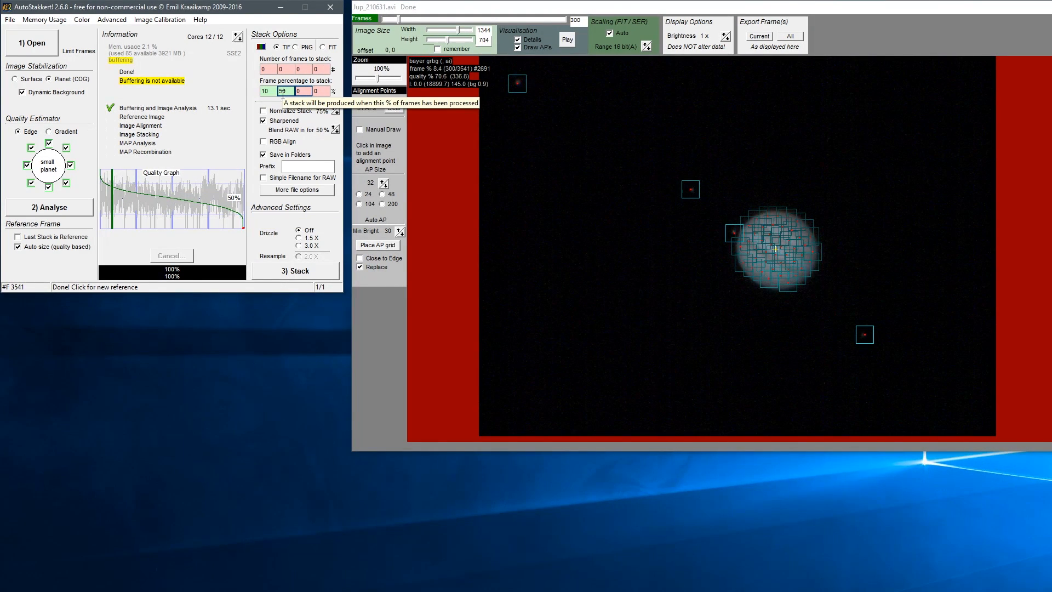
key("shift+Tab")
key("shift+Tab")
left_click(273, 93)
left_click(276, 92)
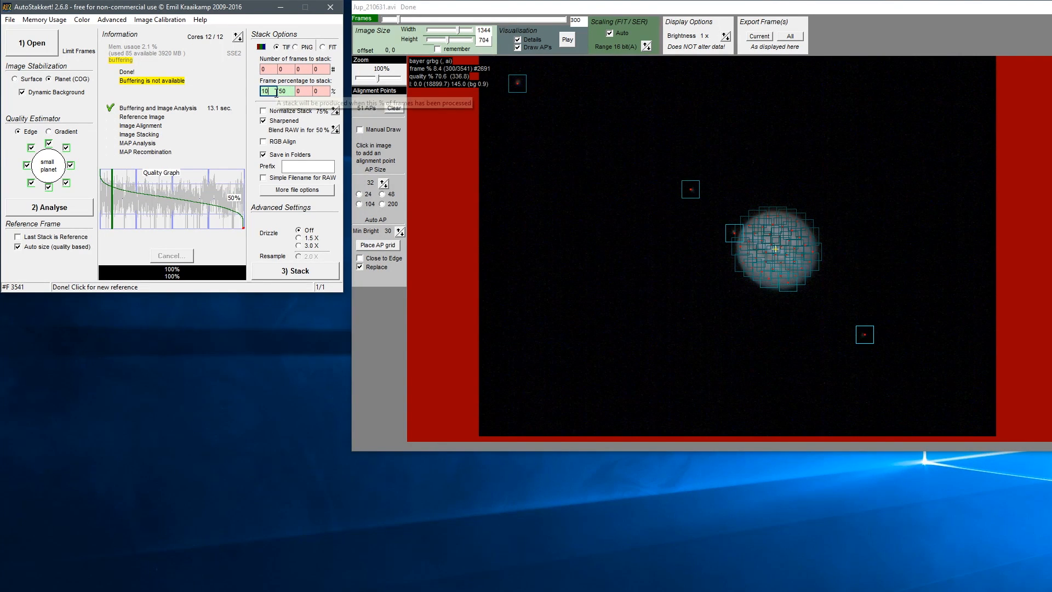
Keep the sharpened output enabled and stack the Jupiter recording
left_click(265, 123)
left_click(265, 123)
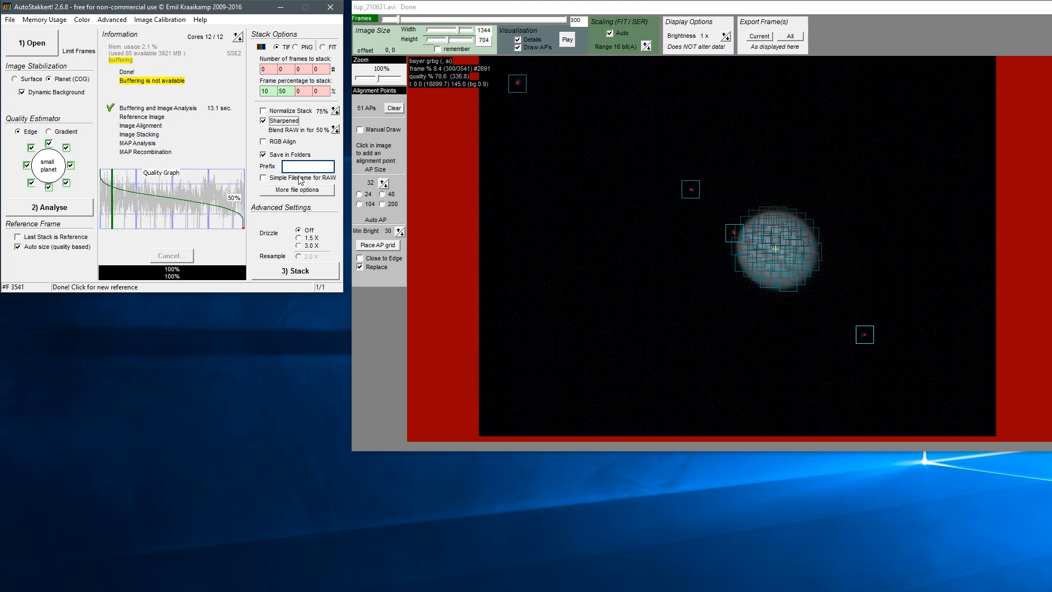
left_click(286, 274)
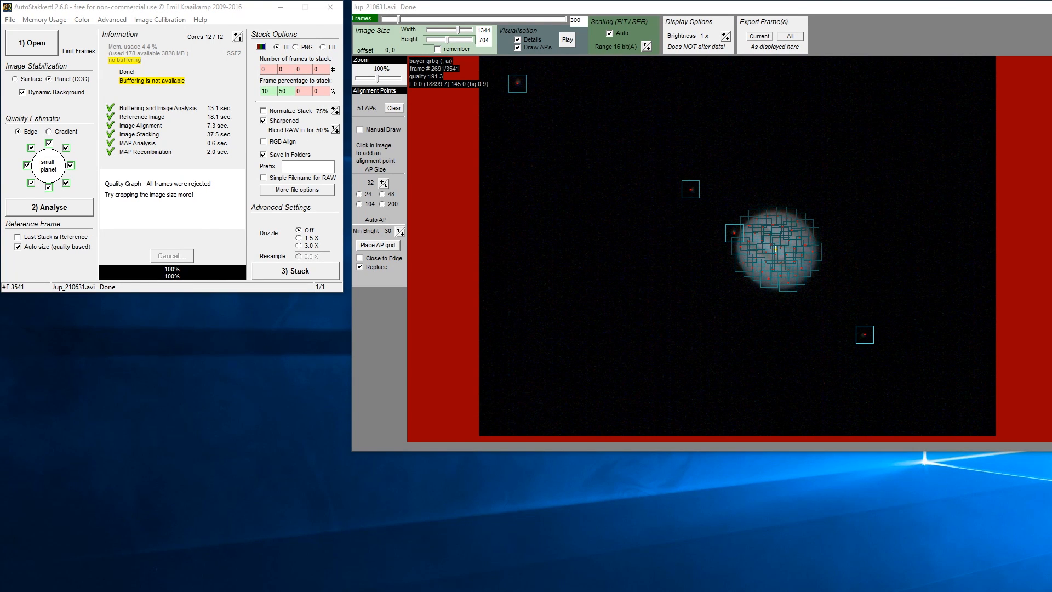
Switch to File Explorer and look through the AS_p10 and AS_p50 output folders inside 220516
left_click_drag(0, 174, 443, 159)
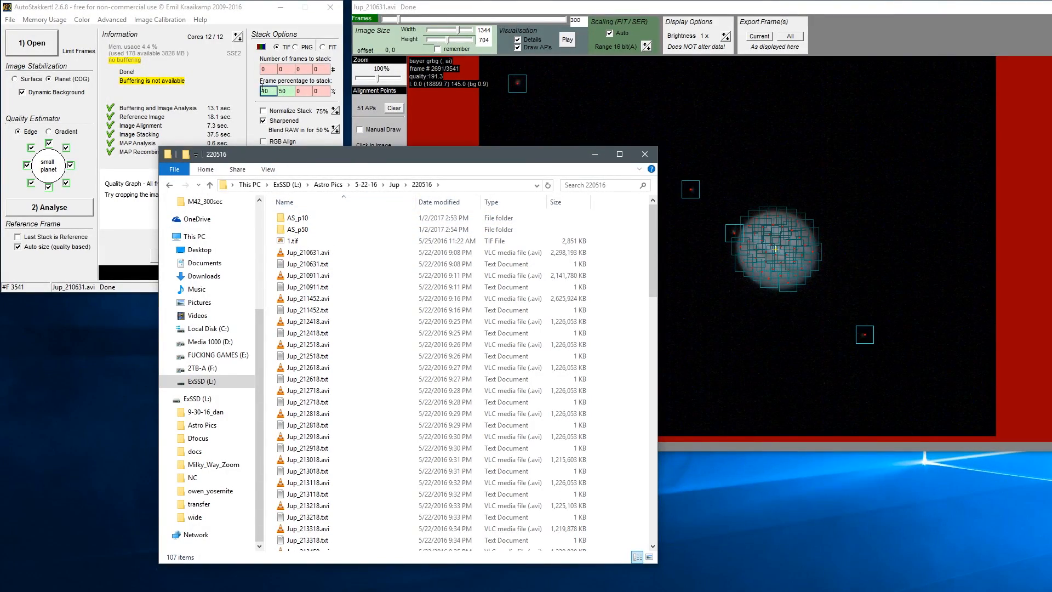
double_click(298, 218)
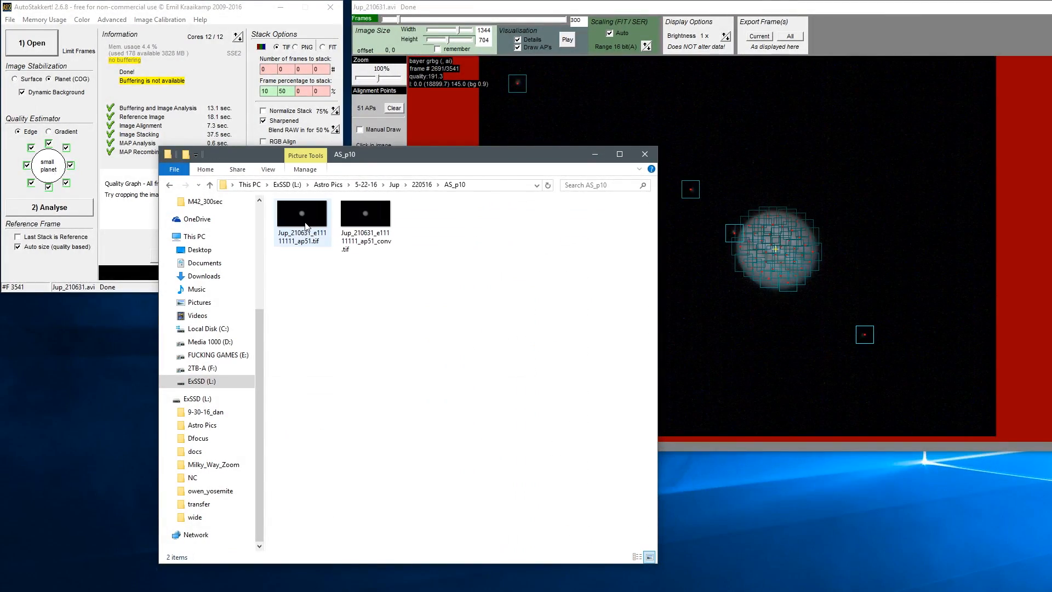
key("alt+Left")
double_click(320, 231)
key("alt+Left")
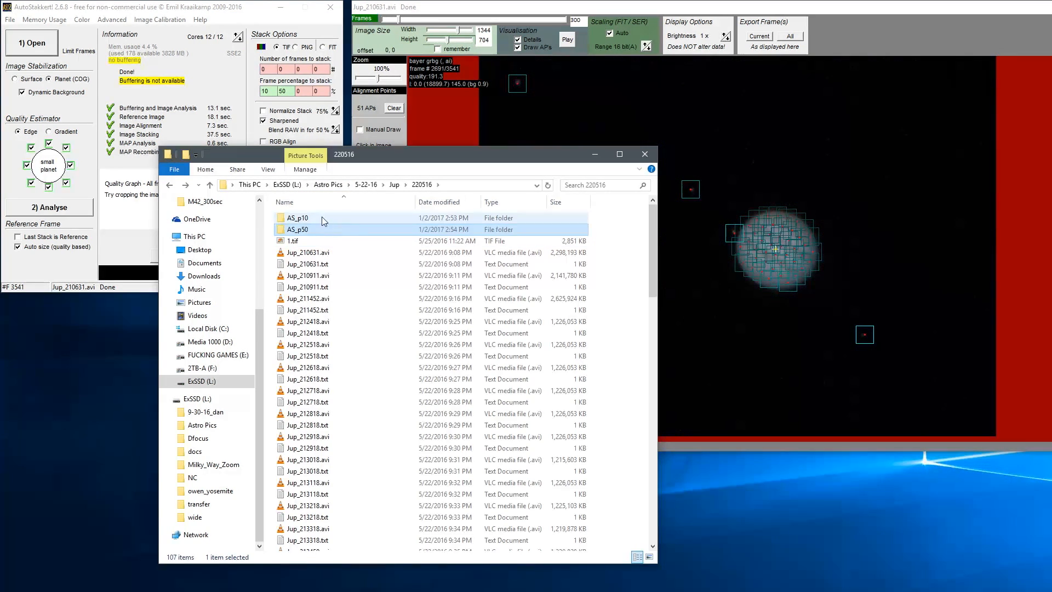
double_click(322, 217)
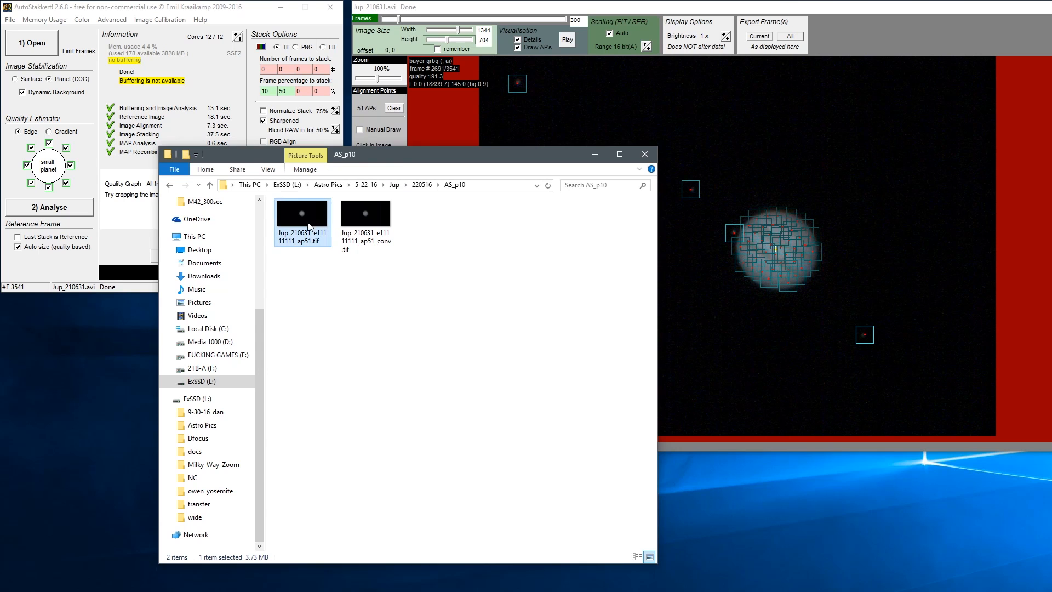
View Jup_210631_e11111111_ap51.tif from AS_p10 in a half-screen Photo Viewer window and flip between it and its sharpened _conv version
double_click(302, 217)
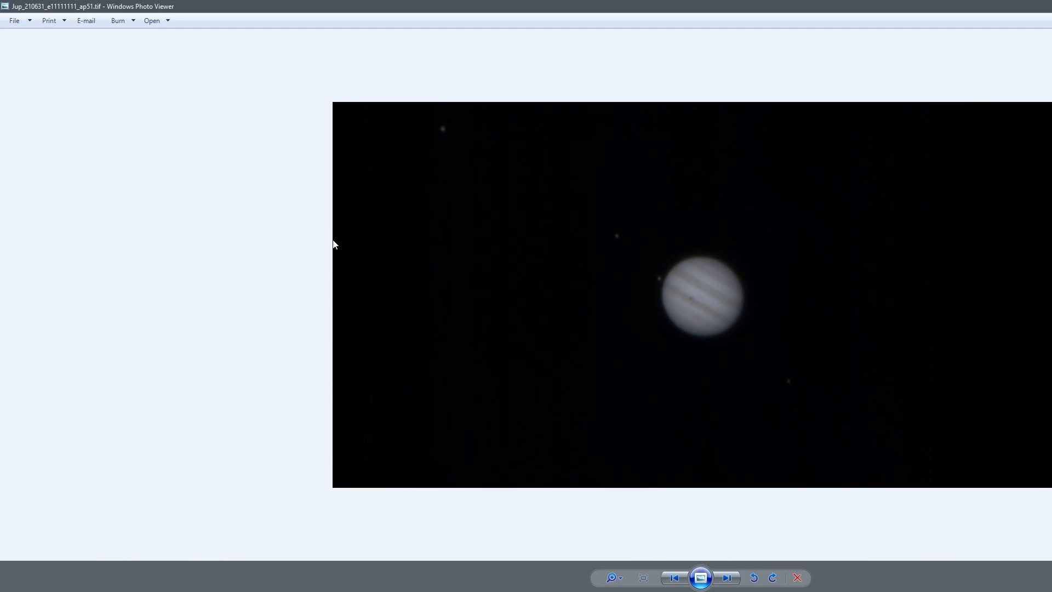
key("super+Left")
left_click(368, 294)
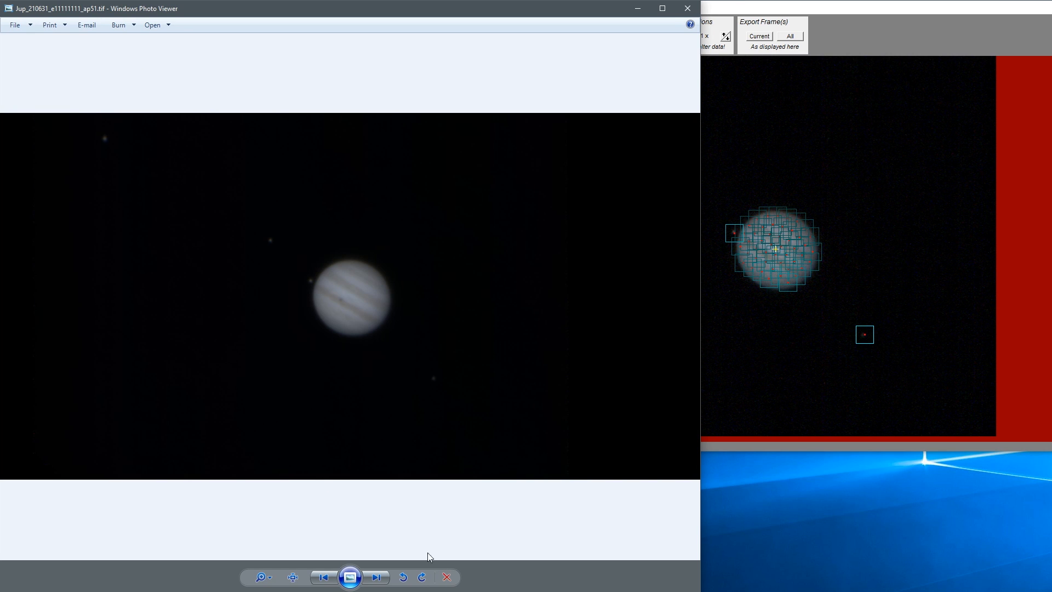
left_click(384, 574)
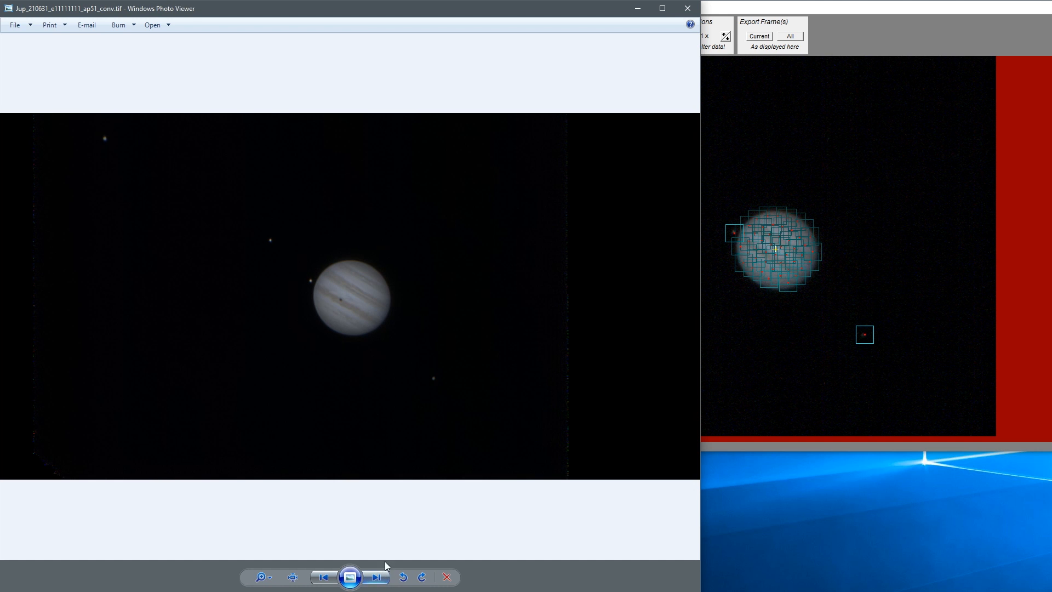
left_click(372, 578)
left_click(373, 580)
Inspect Jupiter's bands and moons up close in the AS_p10 images, comparing unsharpened with sharpened, and minimize the viewer
scroll(347, 336, "up", 2)
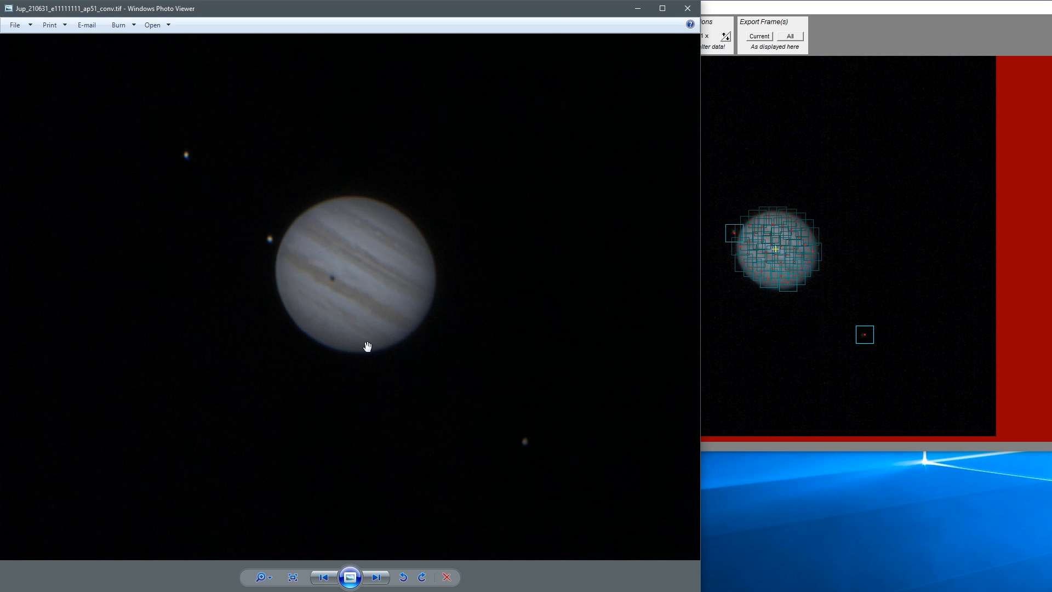
scroll(367, 346, "up", 2)
left_click_drag(327, 280, 350, 332)
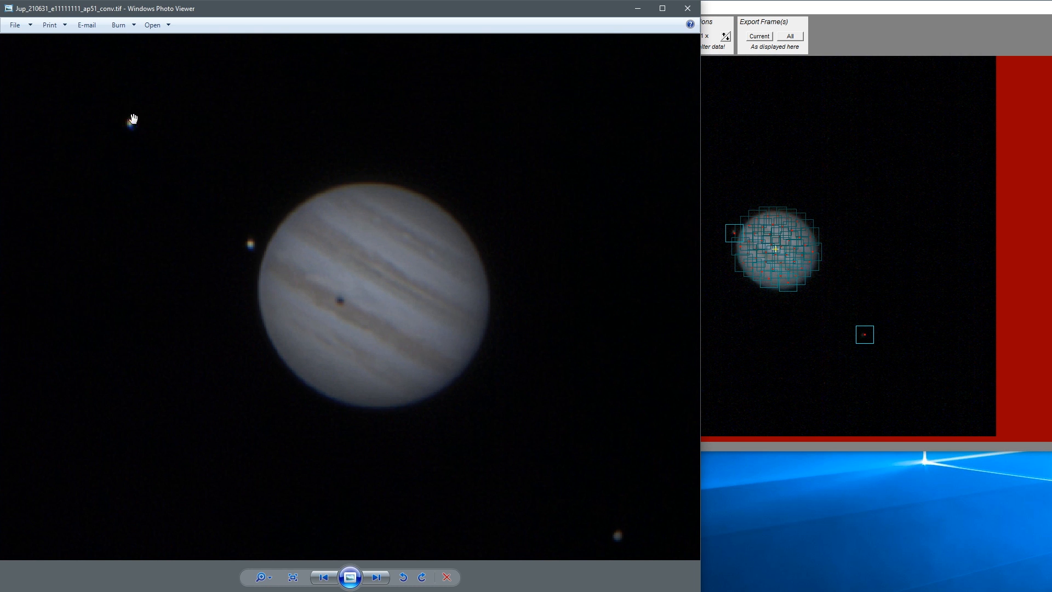
scroll(372, 378, "up", 1)
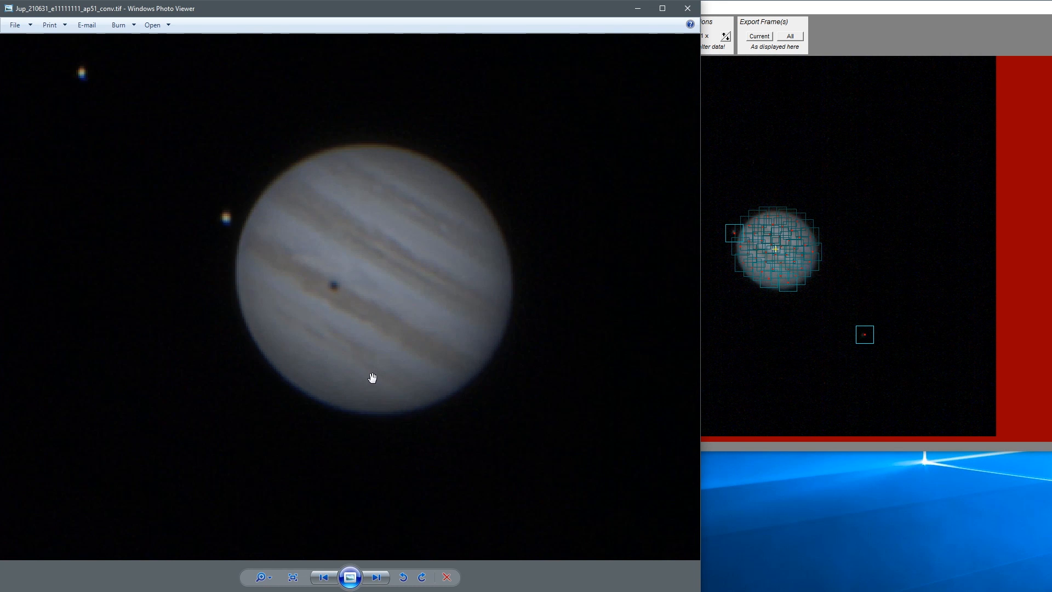
scroll(372, 378, "down", 2)
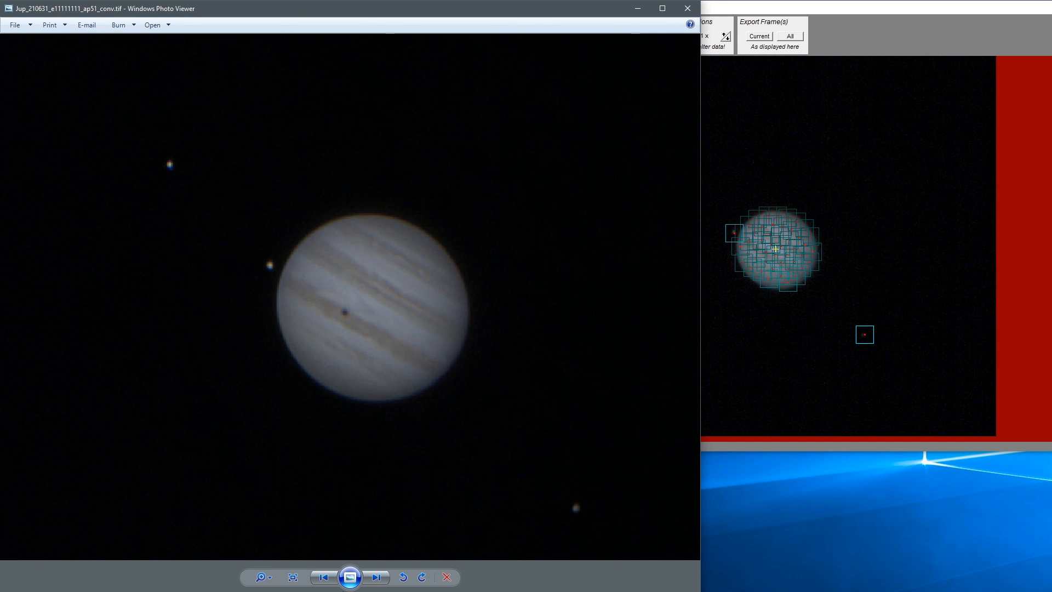
left_click(327, 581)
left_click(377, 578)
scroll(360, 313, "up", 3)
scroll(359, 315, "down", 2)
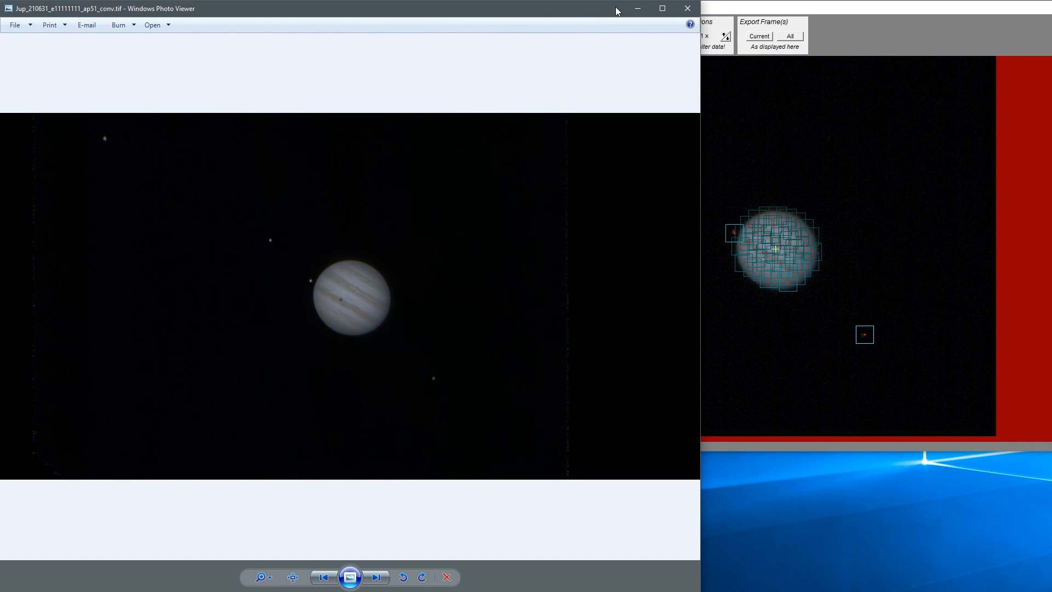
left_click(641, 8)
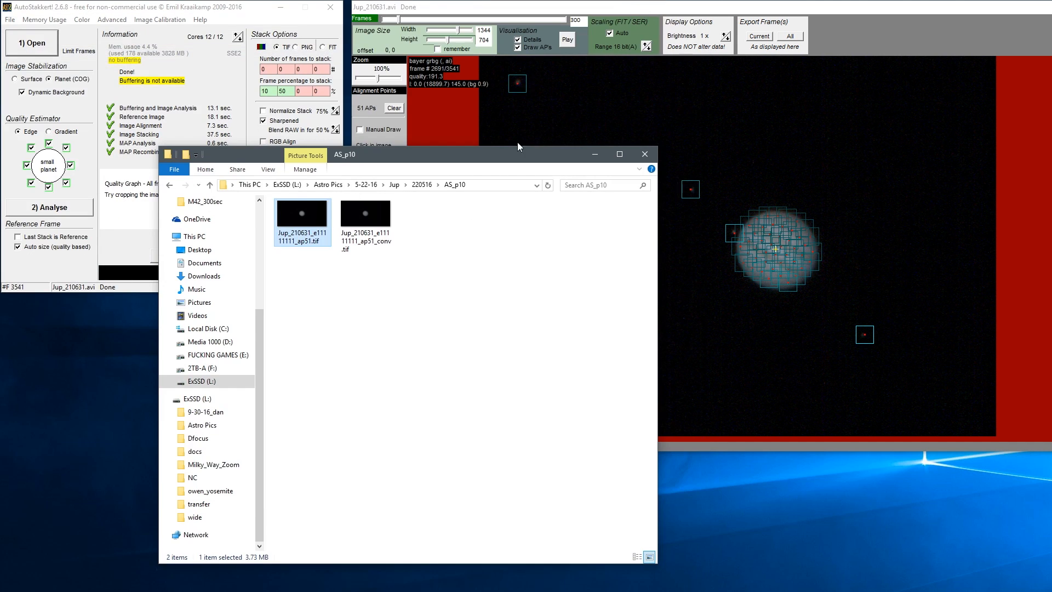
View Jup_210631_e11111111_ap51.tif from AS_p50 in a half-screen Photo Viewer window and advance to its sharpened _conv version
left_click(430, 187)
double_click(301, 230)
left_click(318, 226)
double_click(318, 226)
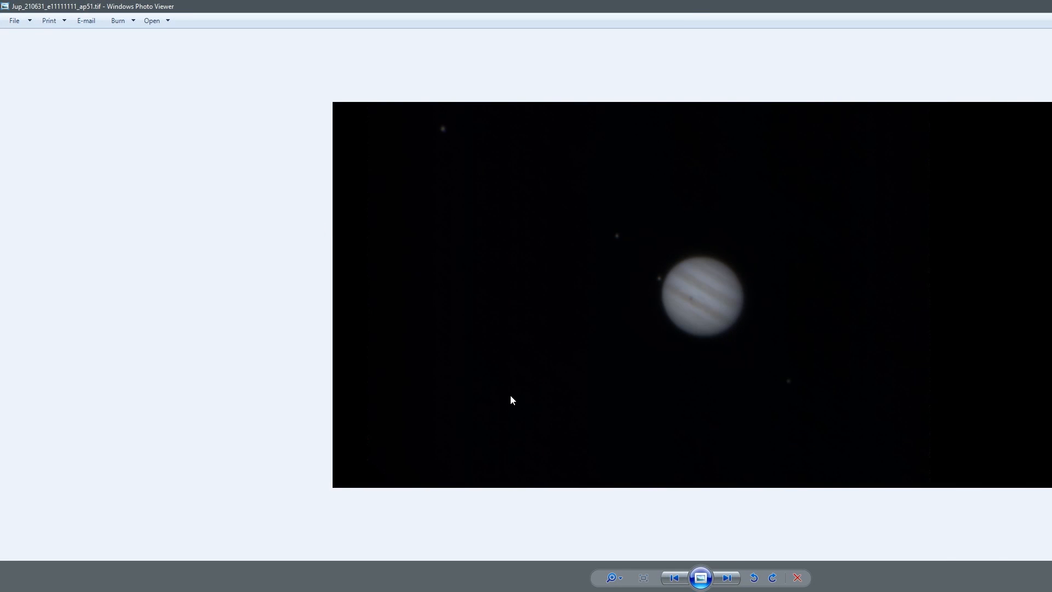
key("super+Left")
left_click(508, 399)
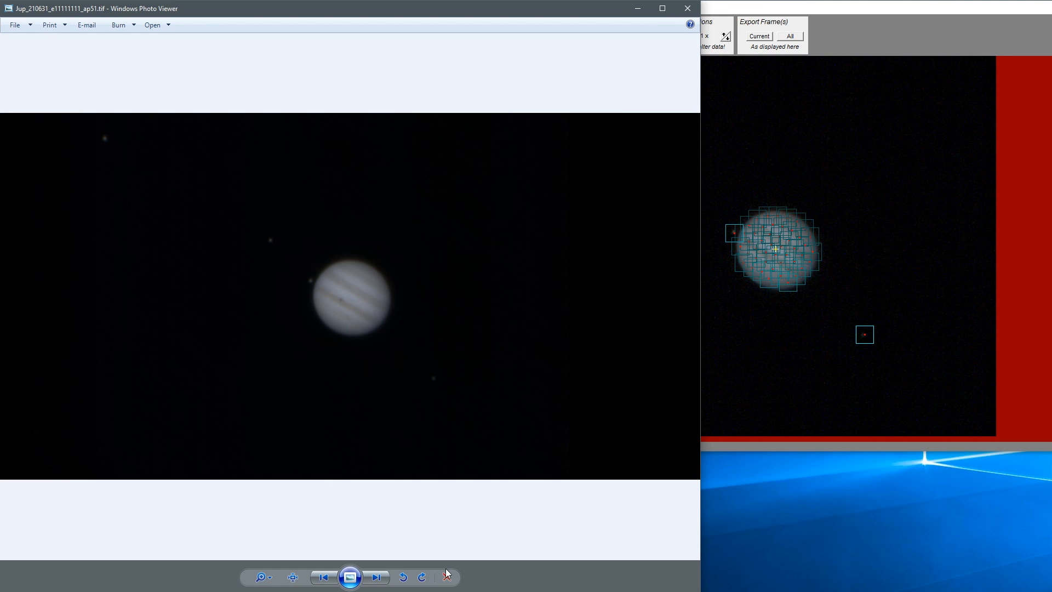
left_click(377, 577)
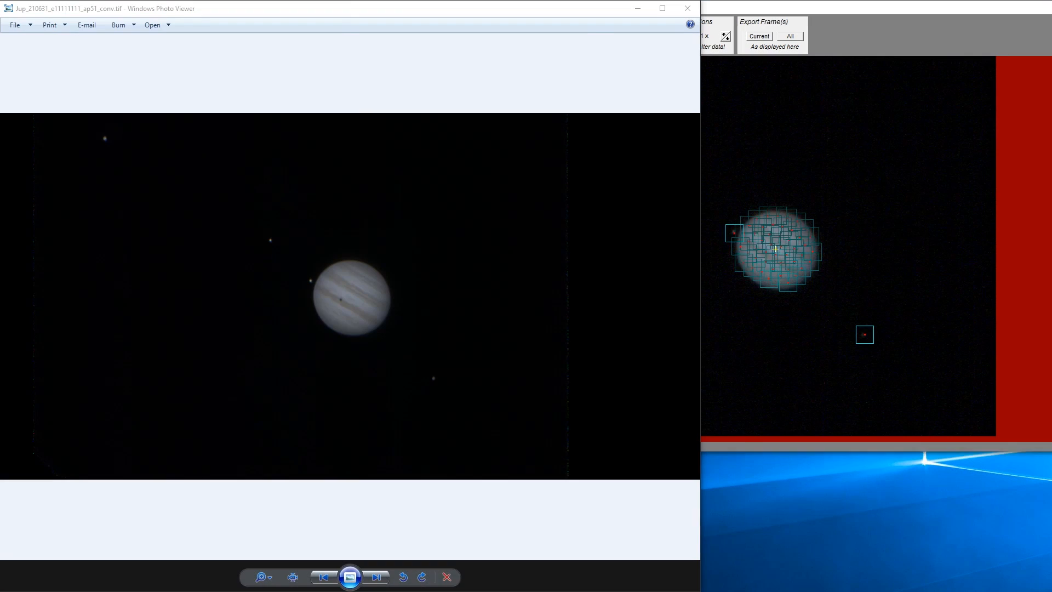
Return File Explorer to the 220516 folder and dock both sharpened stack images in the same half of the screen
key("alt+Tab")
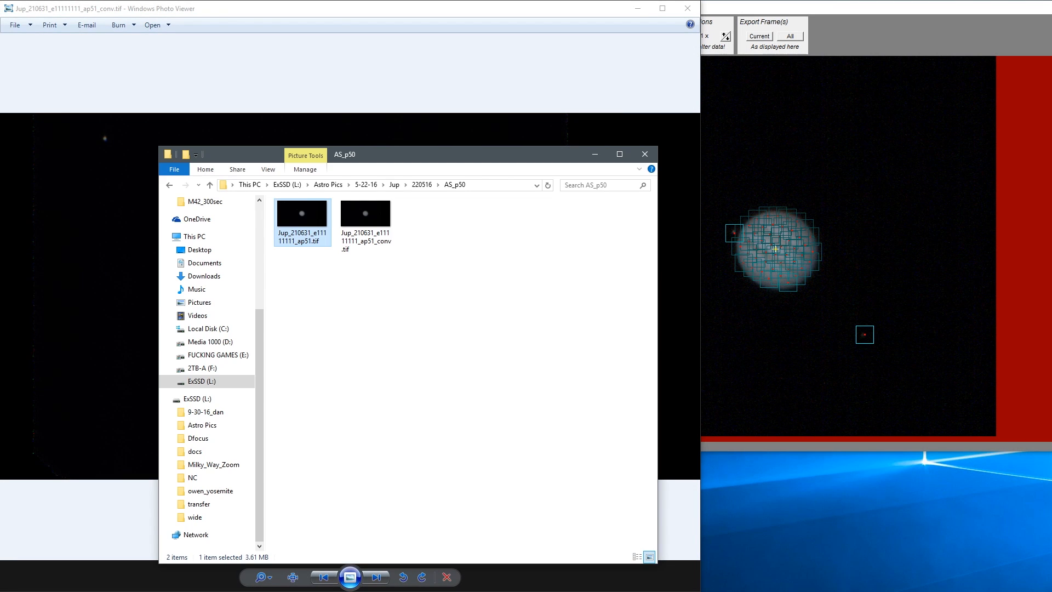
left_click(421, 185)
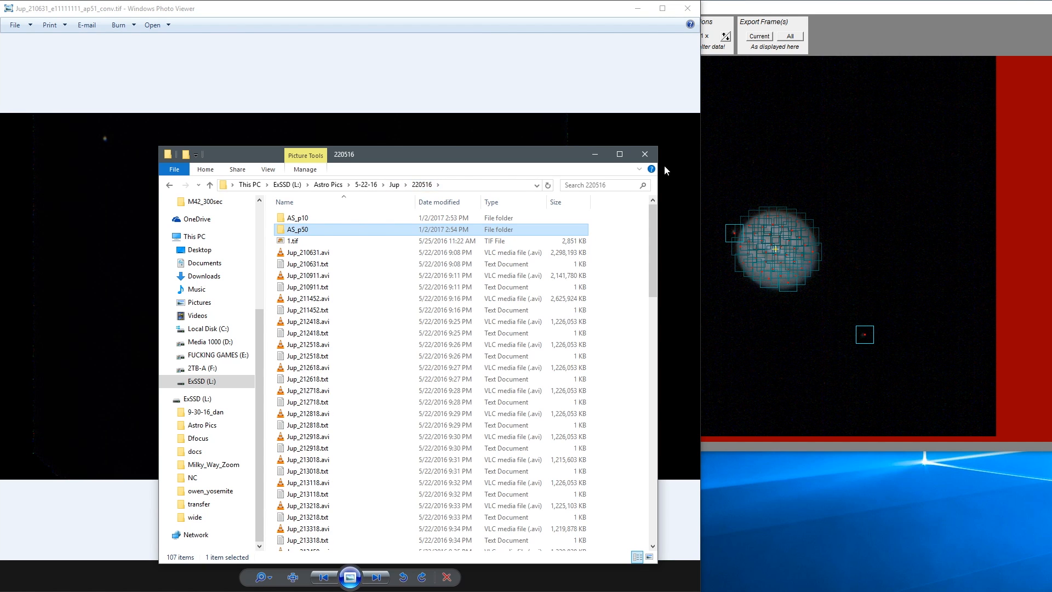
left_click(27, 265)
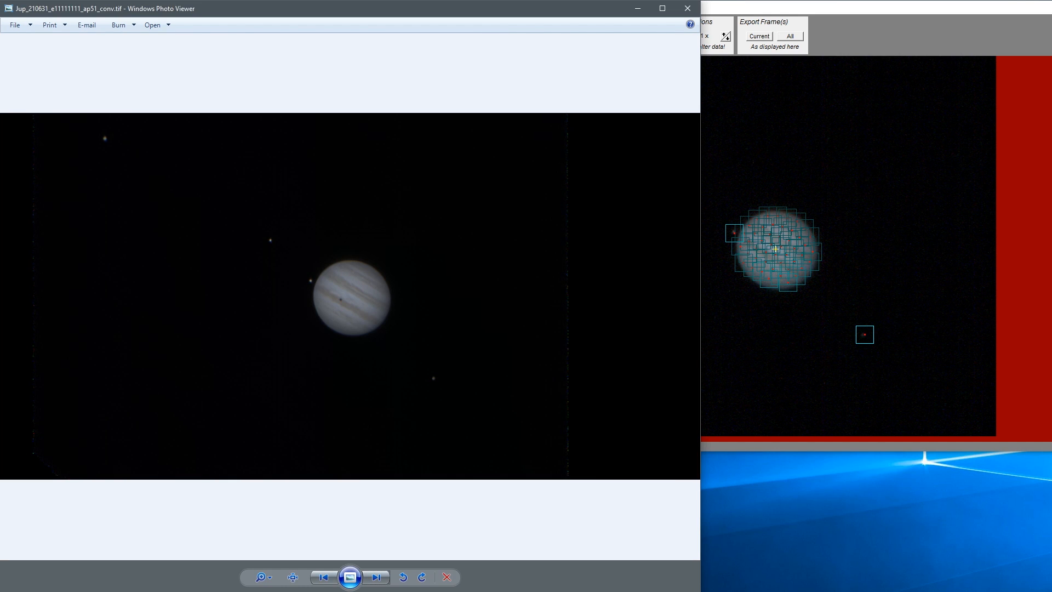
key("alt+Tab")
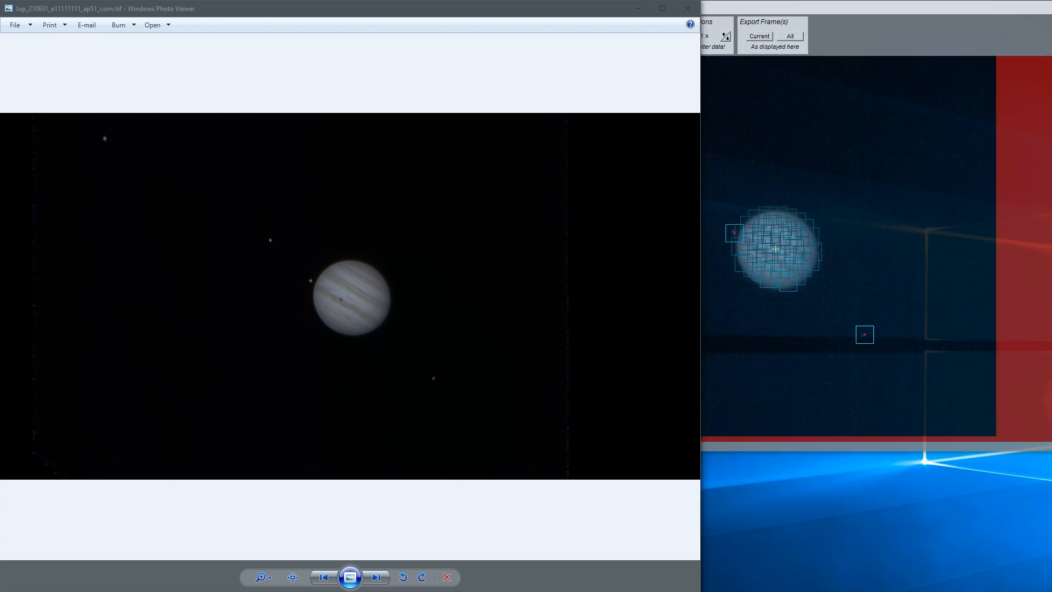
left_click_drag(265, 11, 283, 146)
key("super+Left")
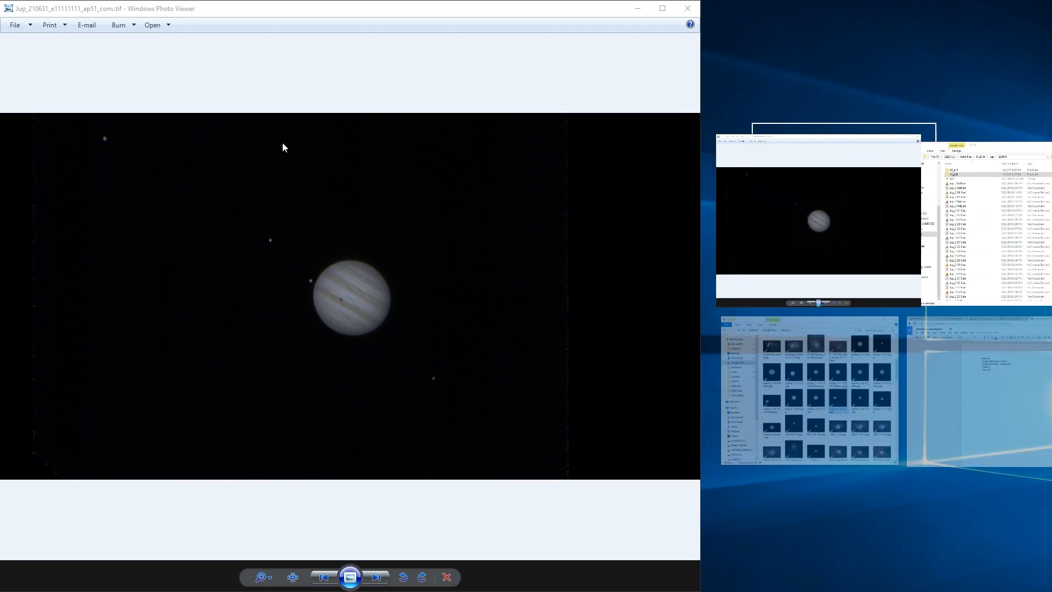
key("Escape")
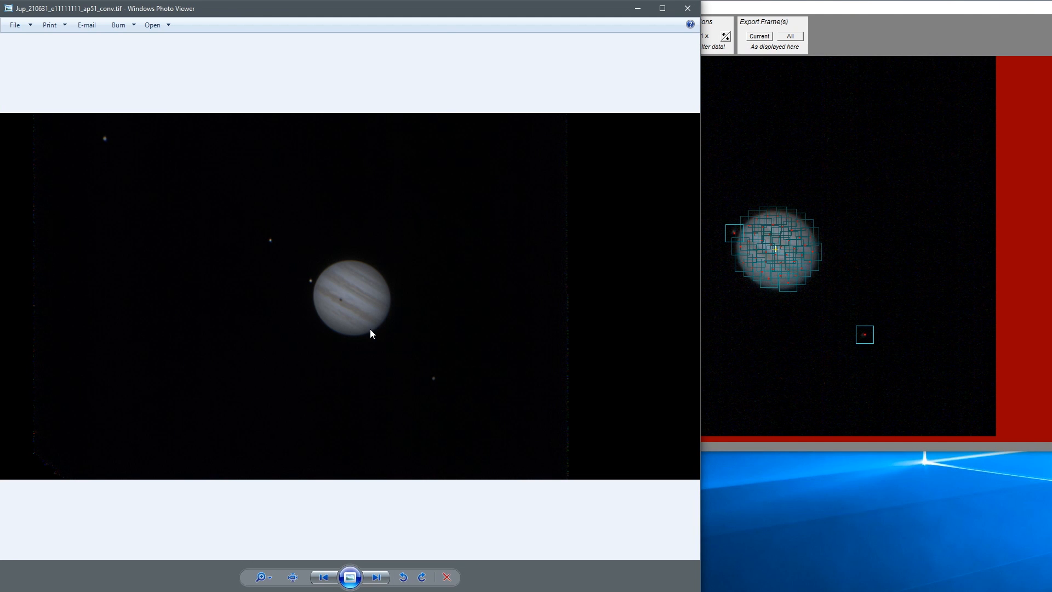
Compare the sharpened 10 and 50 percent stacks by alternating between their viewer windows, and inspect an unsharpened stack up close
key("alt+Tab")
key("alt+Tab")
key("alt+Tab")
key("alt+Tab")
key("alt+Tab")
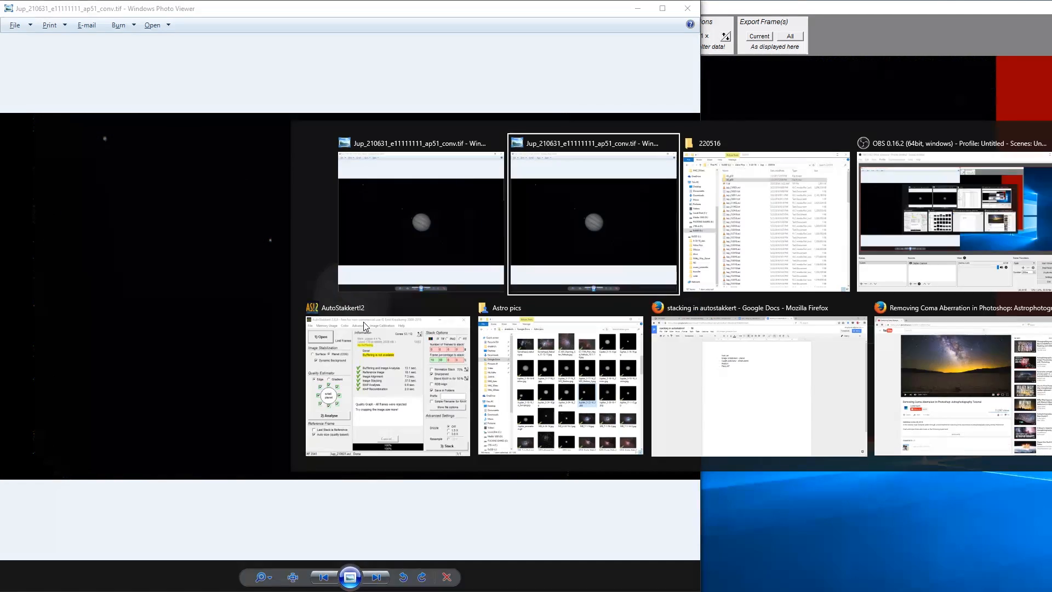
key("alt+Tab")
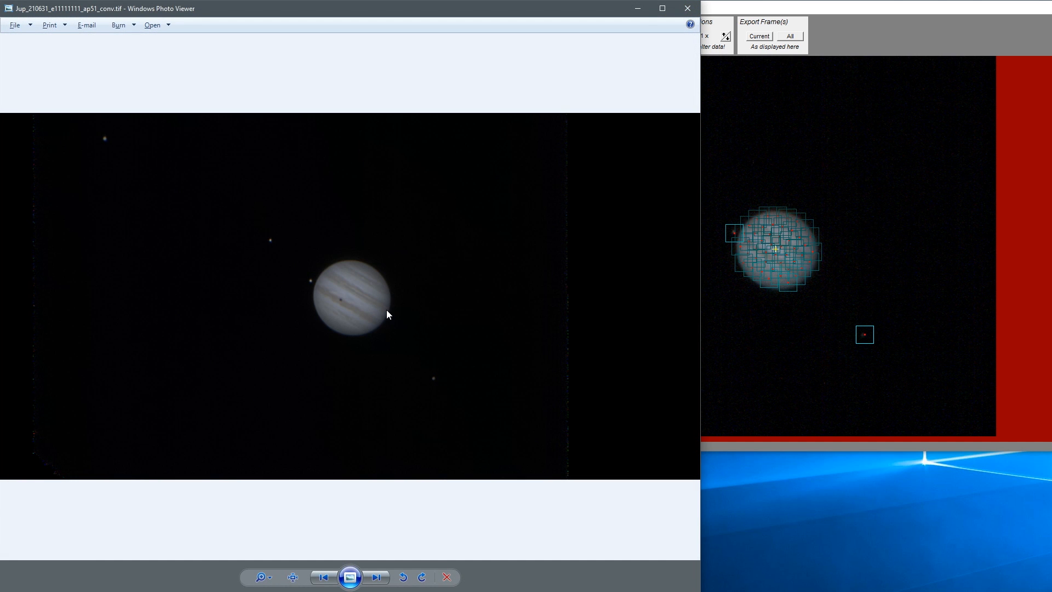
left_click(376, 577)
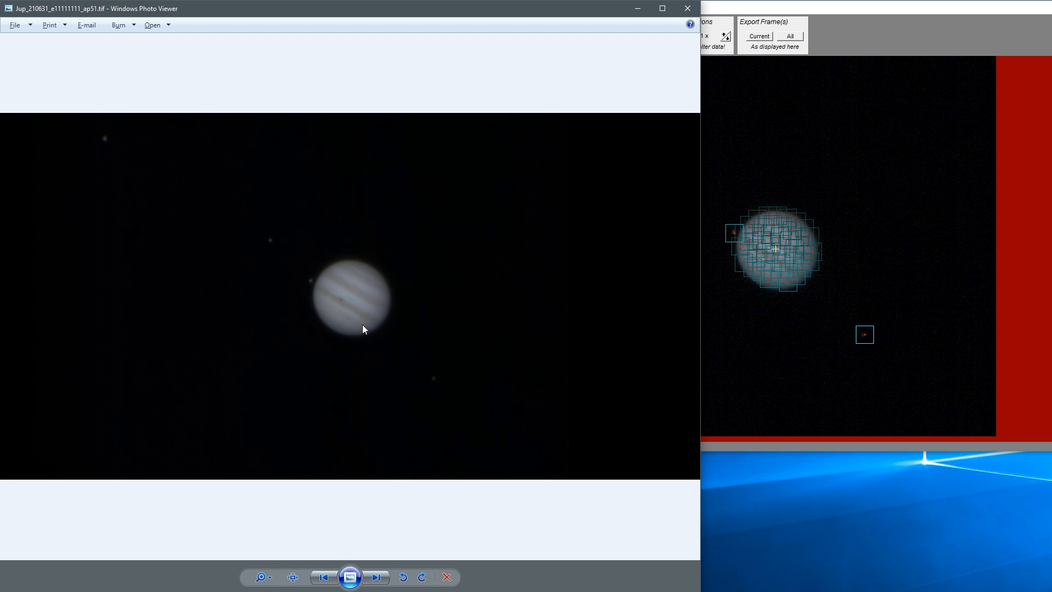
scroll(363, 325, "up", 3)
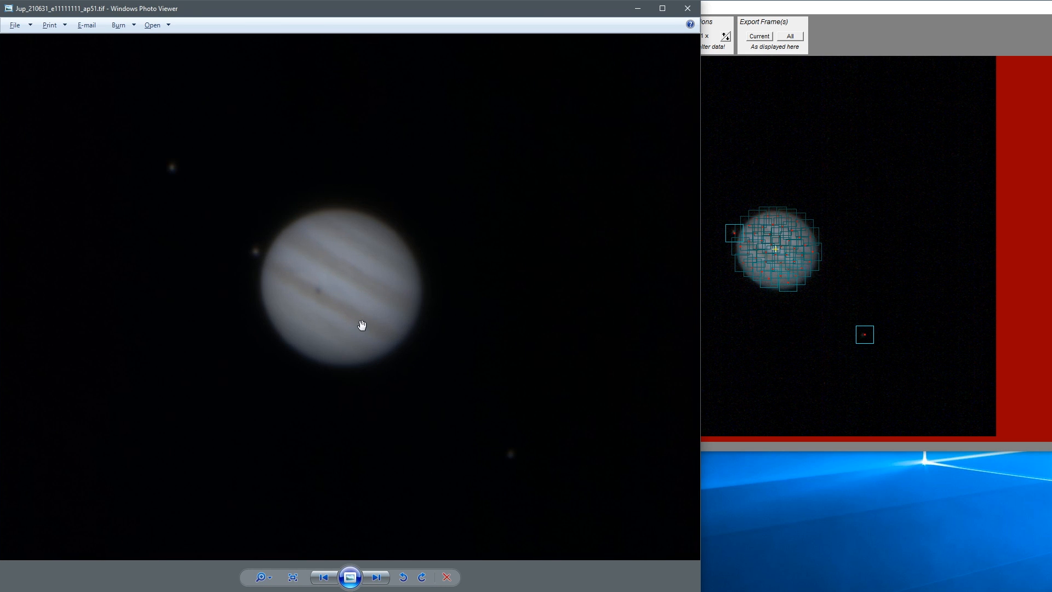
Examine the unsharpened Jup_210631_e11111111_ap51.tif up close and at full view, and advance to its sharpened _conv version
scroll(361, 325, "down", 3)
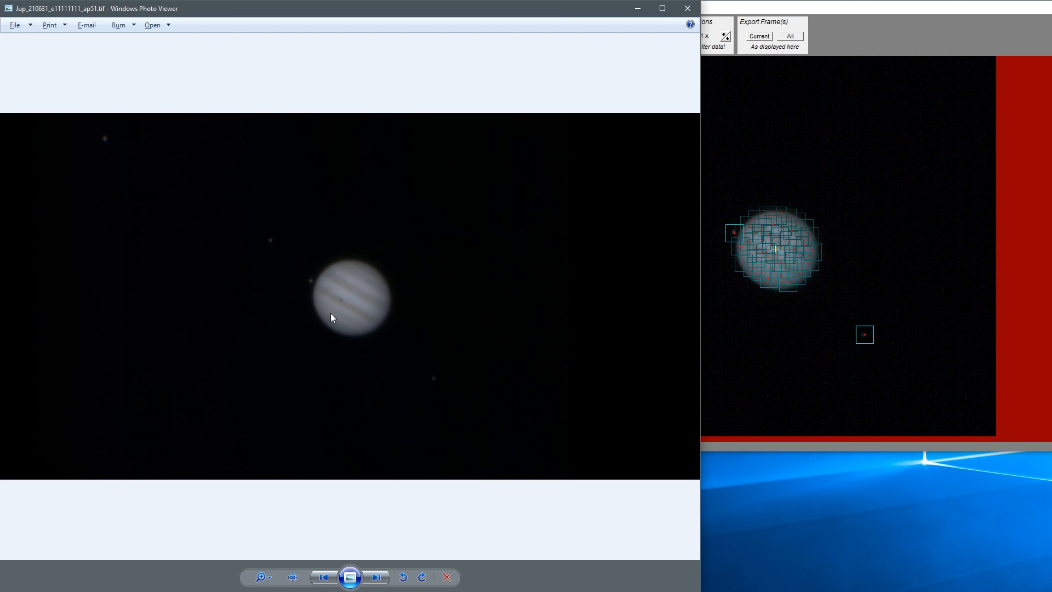
scroll(330, 315, "up", 3)
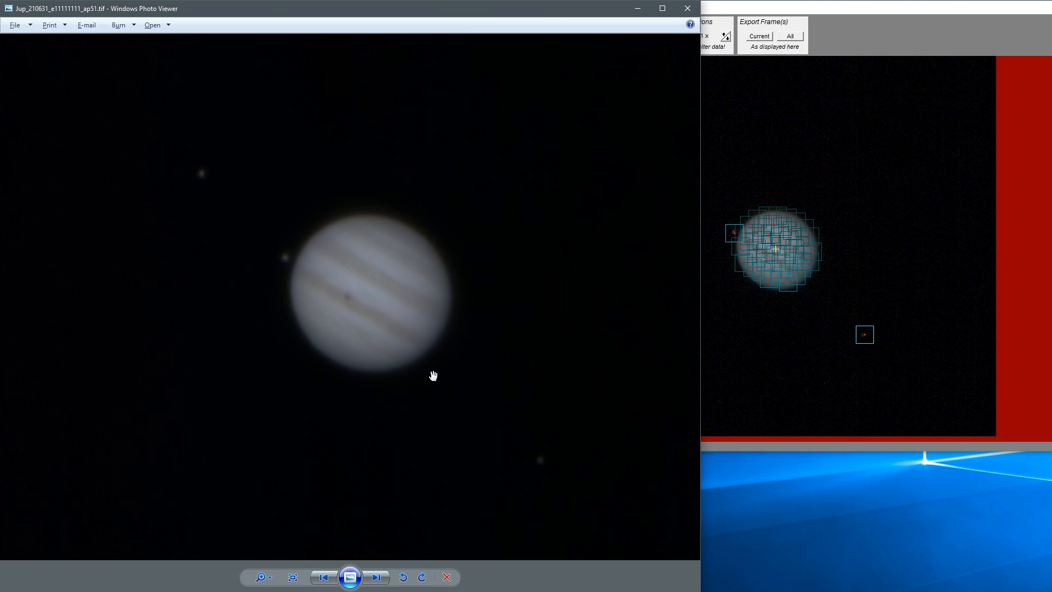
scroll(455, 393, "down", 3)
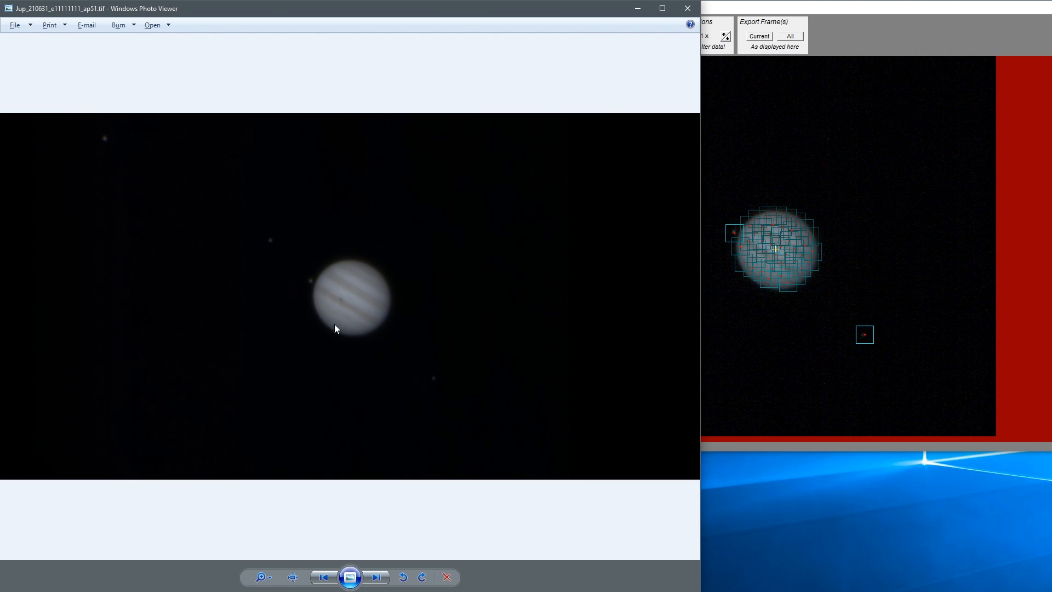
left_click(377, 583)
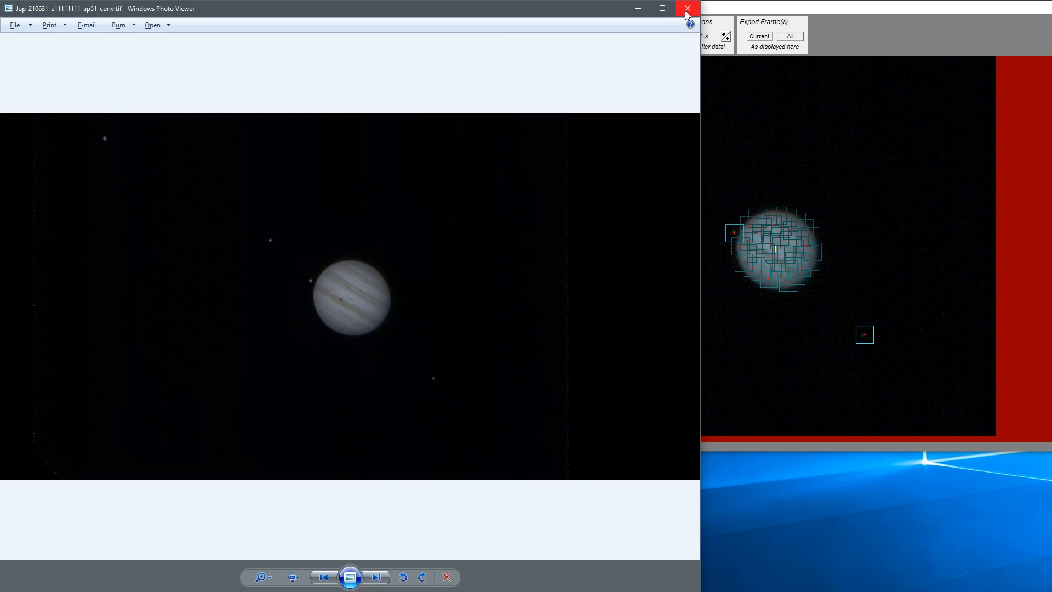
Close the Photo Viewer window showing the sharpened Jupiter stack and return to AutoStakkert
left_click(729, 9)
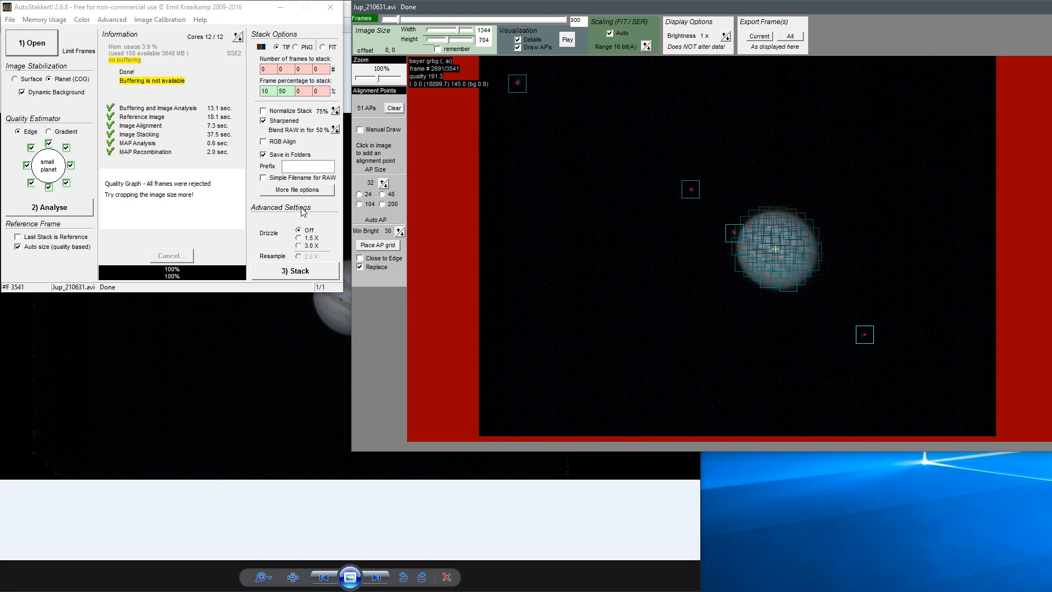
left_click(306, 318)
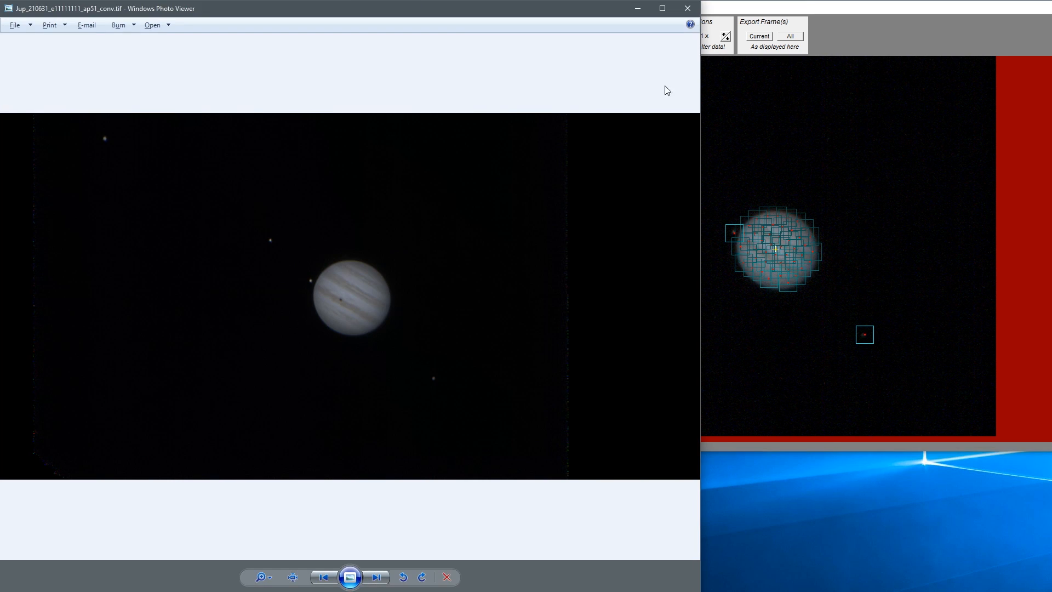
left_click(693, 9)
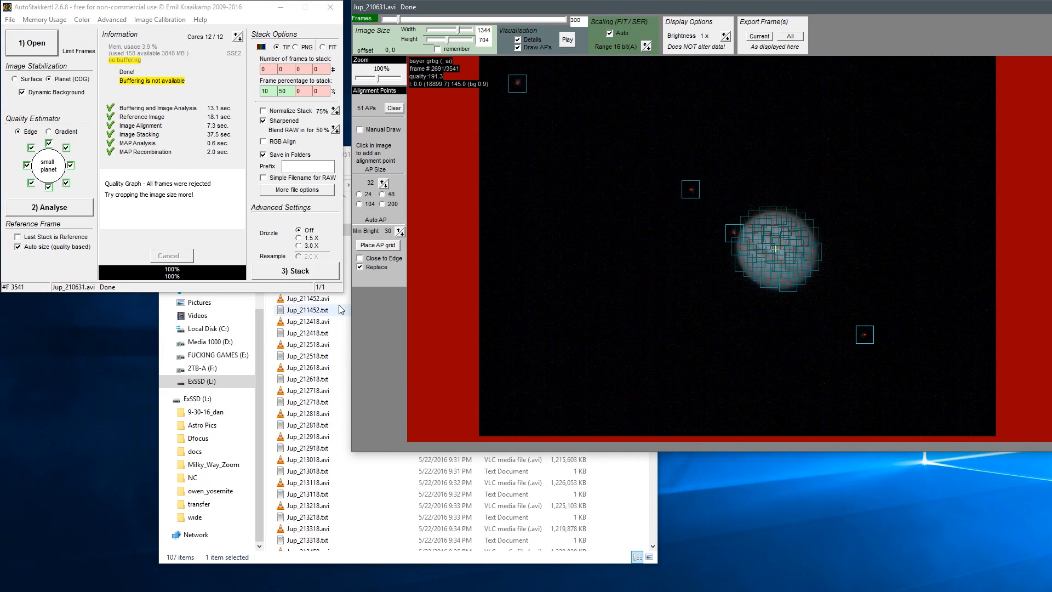
Review the frame percentage entries in the stack options and preview frame 1081 of the Jupiter recording
left_click(256, 120)
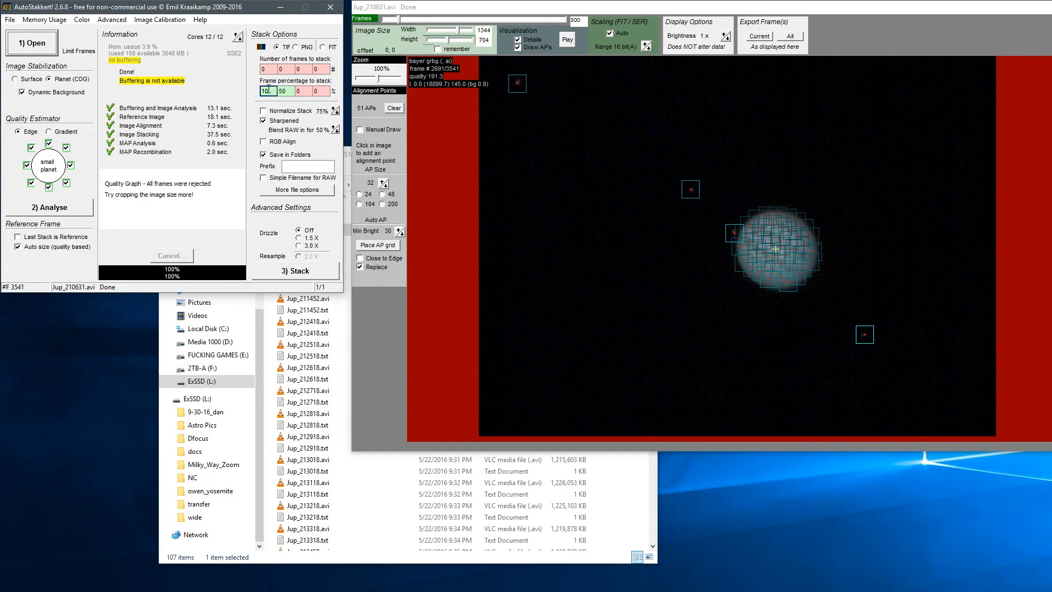
left_click(298, 91)
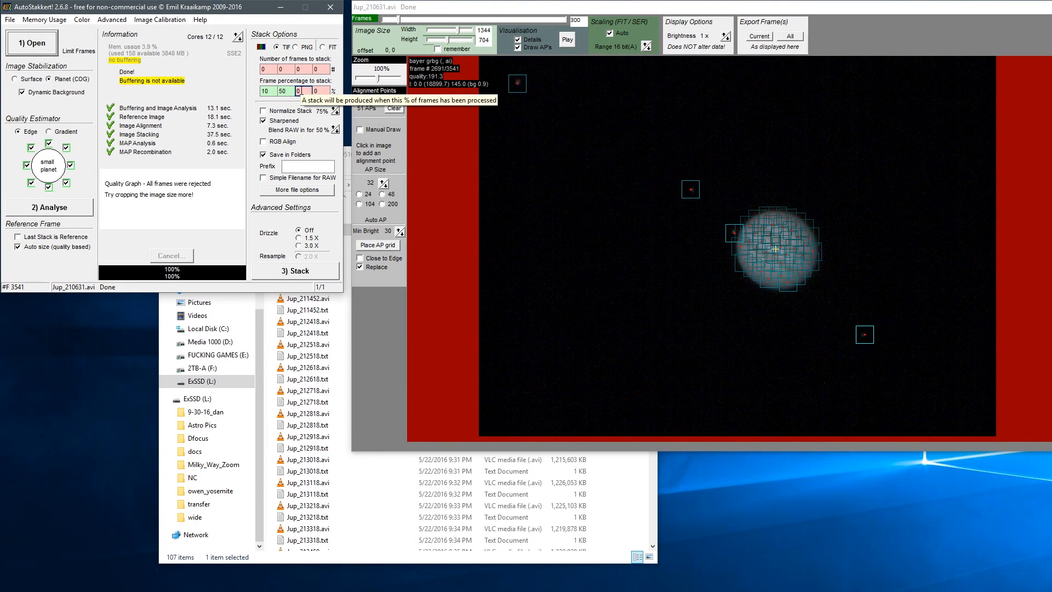
left_click(582, 308)
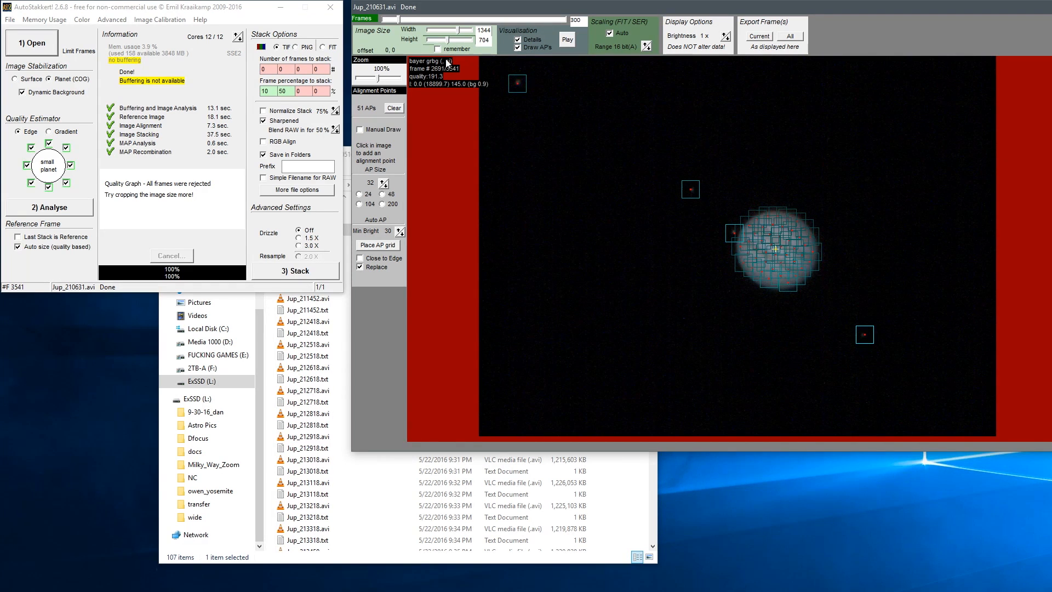
left_click_drag(398, 20, 440, 21)
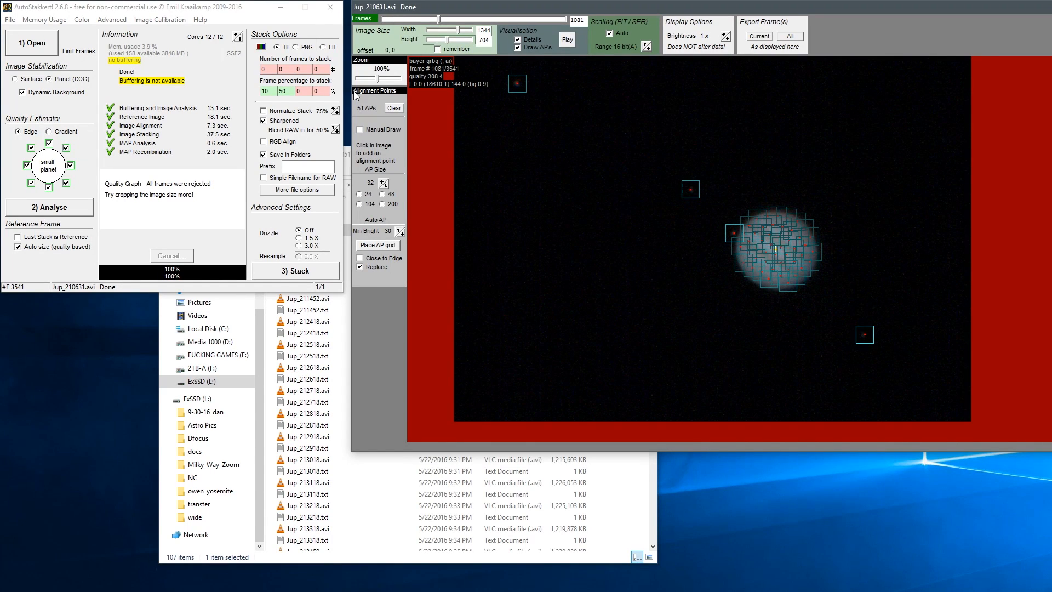
left_click(303, 91)
left_click(321, 92)
left_click(266, 92)
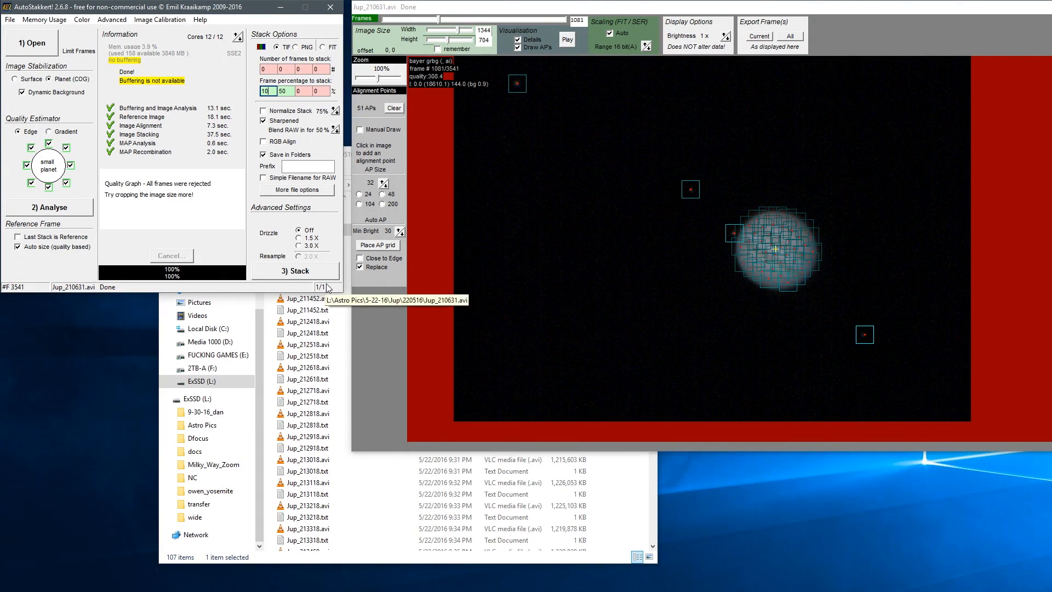